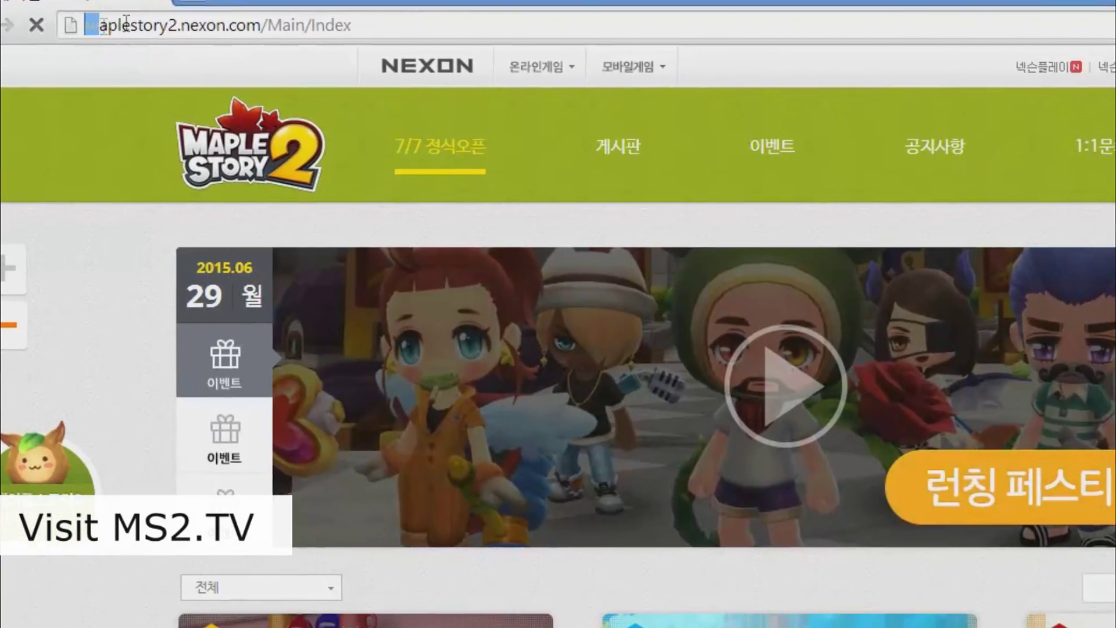
# Step: Open the Nexon login prompt via GAME START and go to the 넥슨 회원가입 sign-up page
pyautogui.click(524, 28)
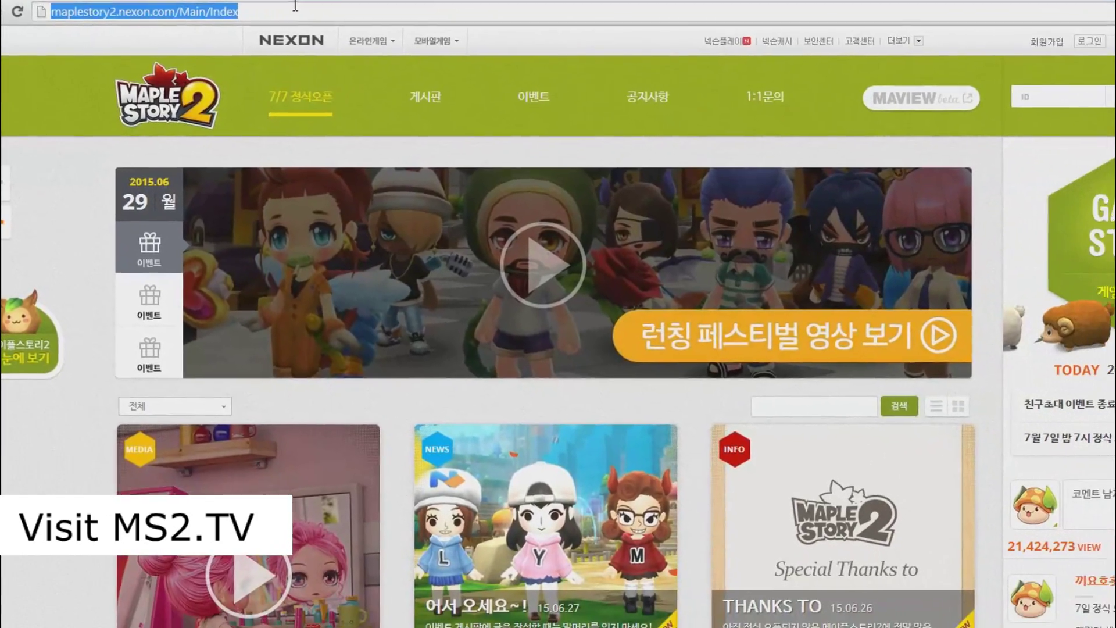
pyautogui.click(296, 6)
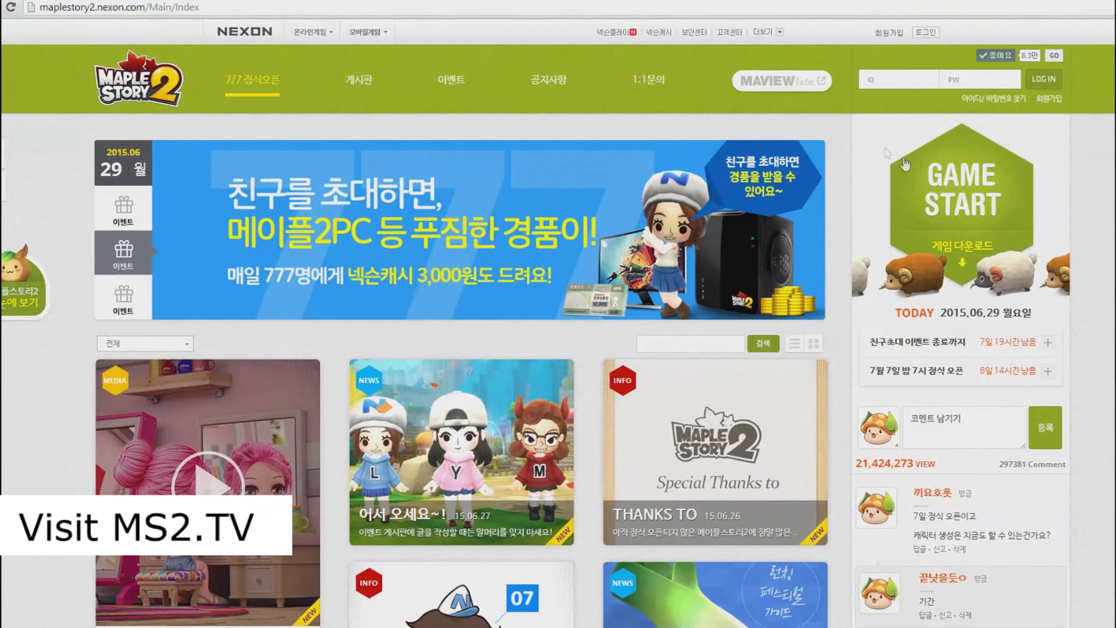
pyautogui.click(958, 206)
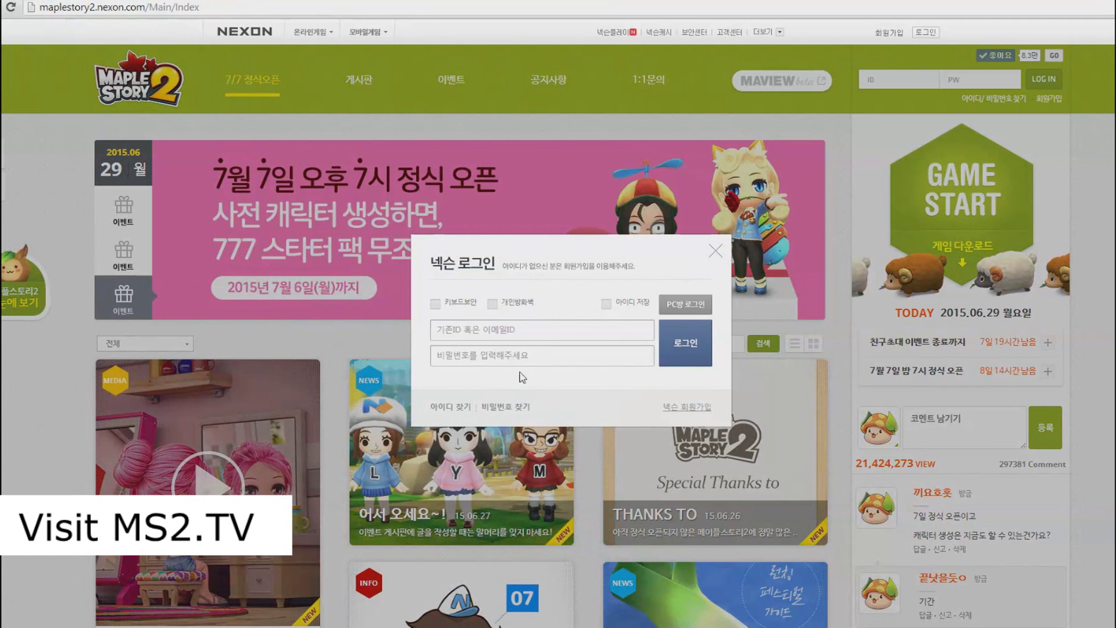
pyautogui.click(701, 409)
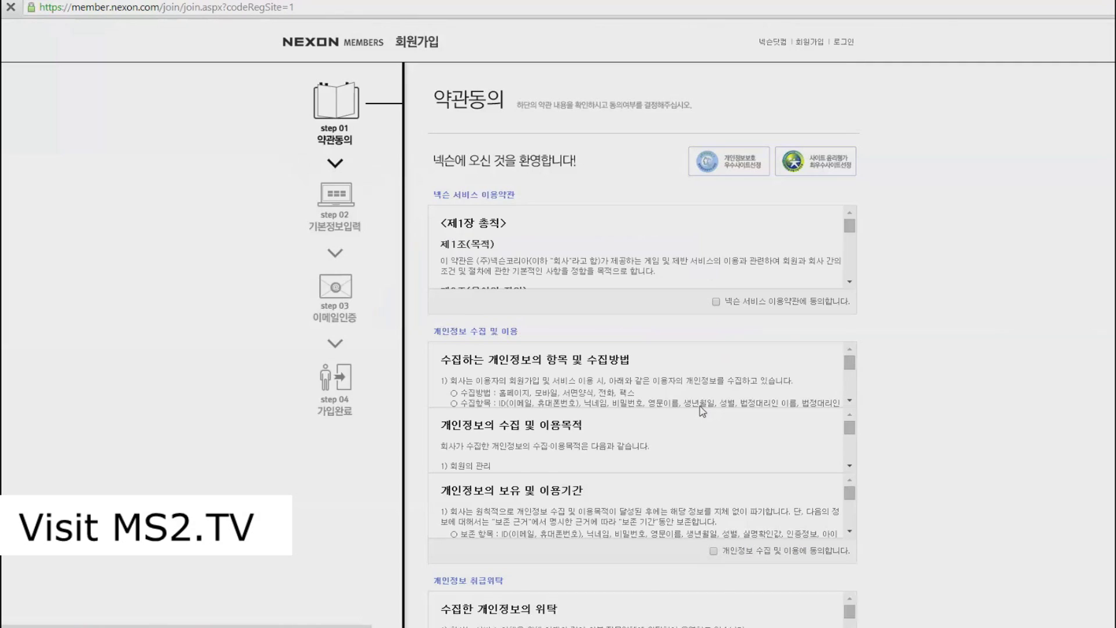
# Step: Accept the service terms, personal data collection, entrustment and sharing agreements, then continue
pyautogui.scroll(-5, 843, 305)
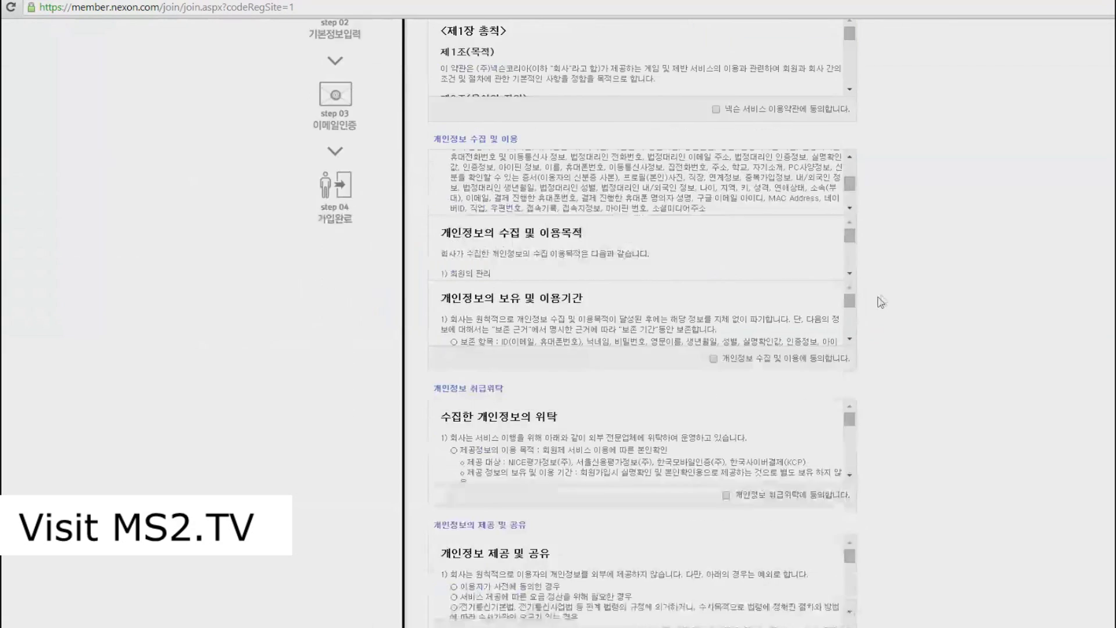
pyautogui.scroll(3, 955, 354)
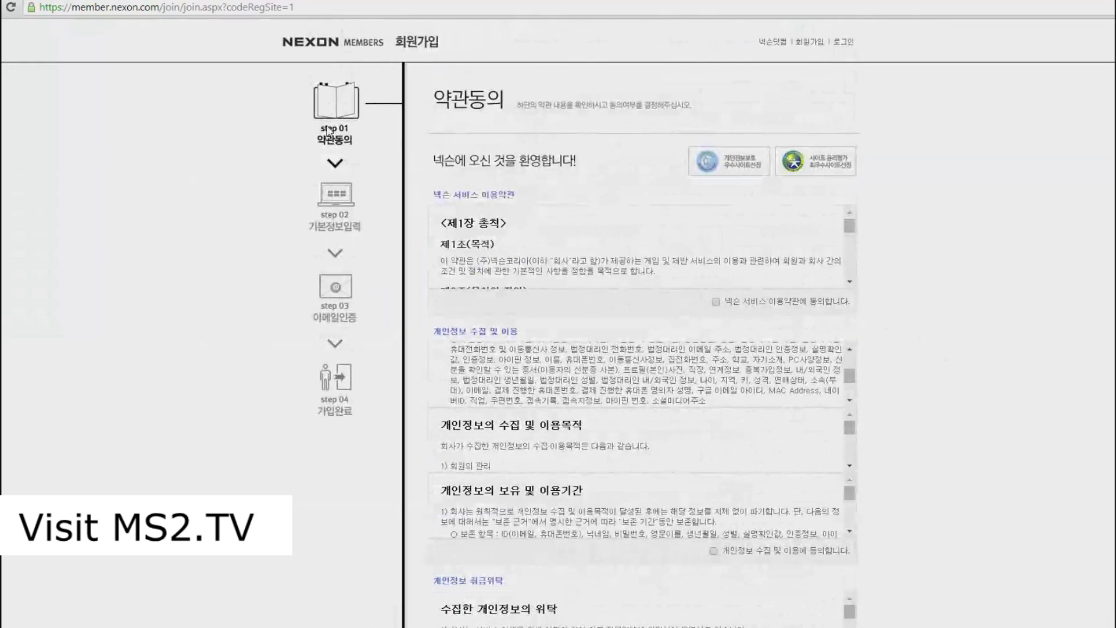
pyautogui.scroll(-5, 926, 263)
pyautogui.scroll(5, 926, 263)
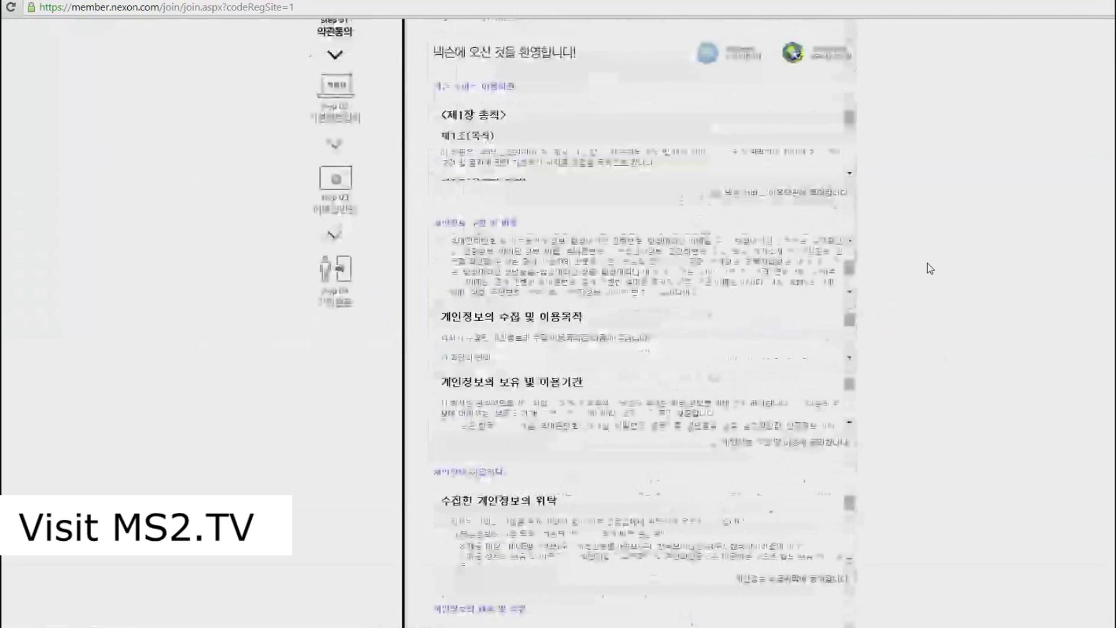
pyautogui.click(716, 258)
pyautogui.click(714, 506)
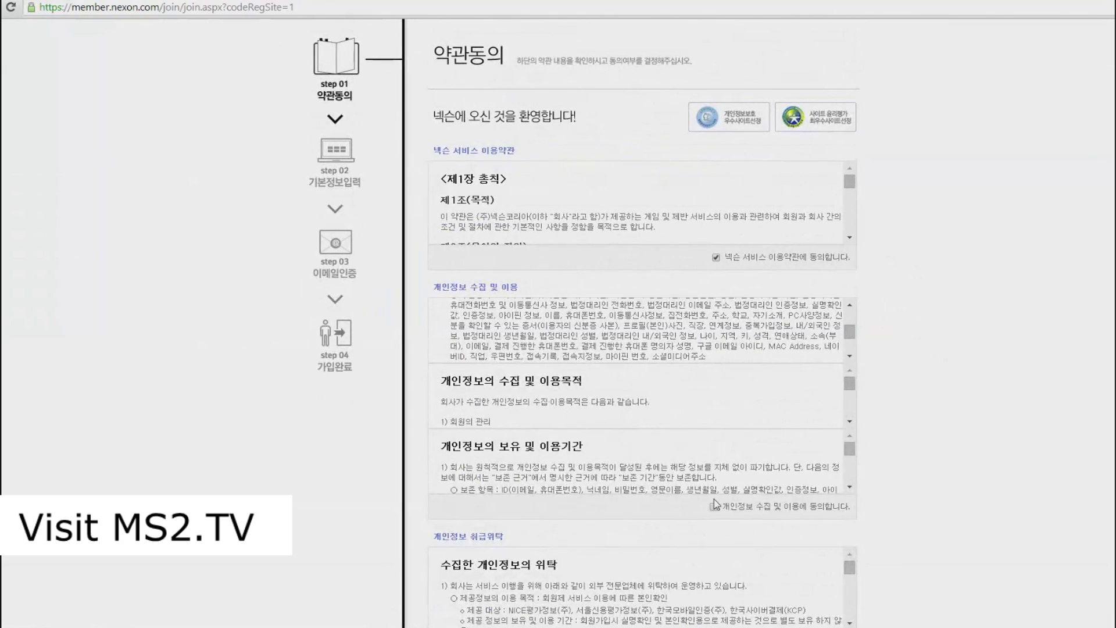
pyautogui.scroll(-3, 746, 478)
pyautogui.scroll(-3, 926, 511)
pyautogui.click(726, 514)
pyautogui.scroll(-3, 948, 472)
pyautogui.click(666, 459)
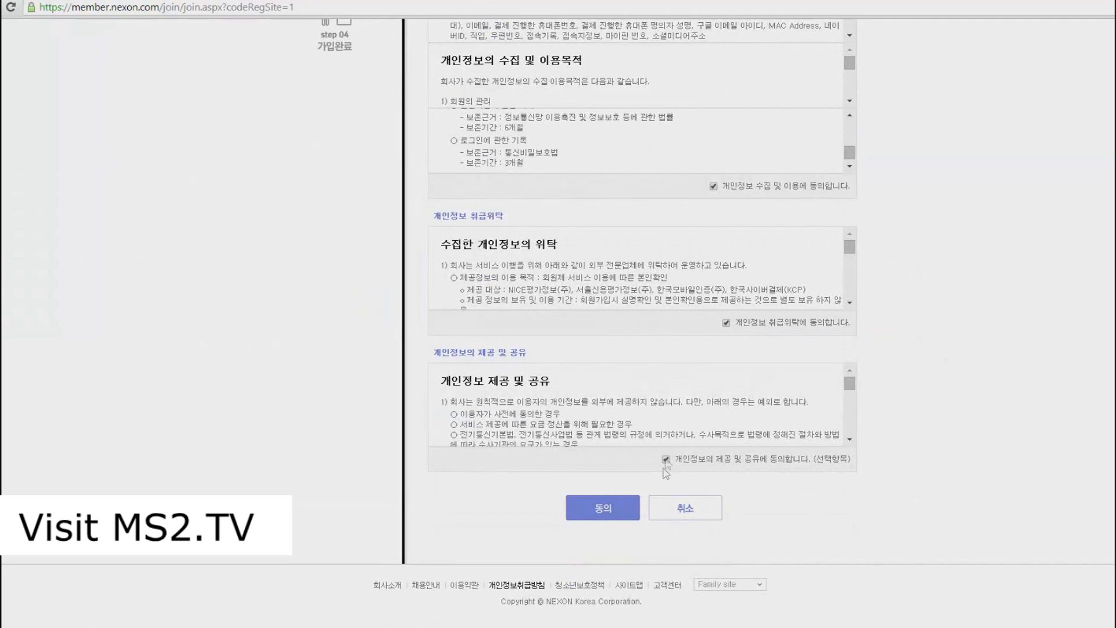
pyautogui.click(601, 510)
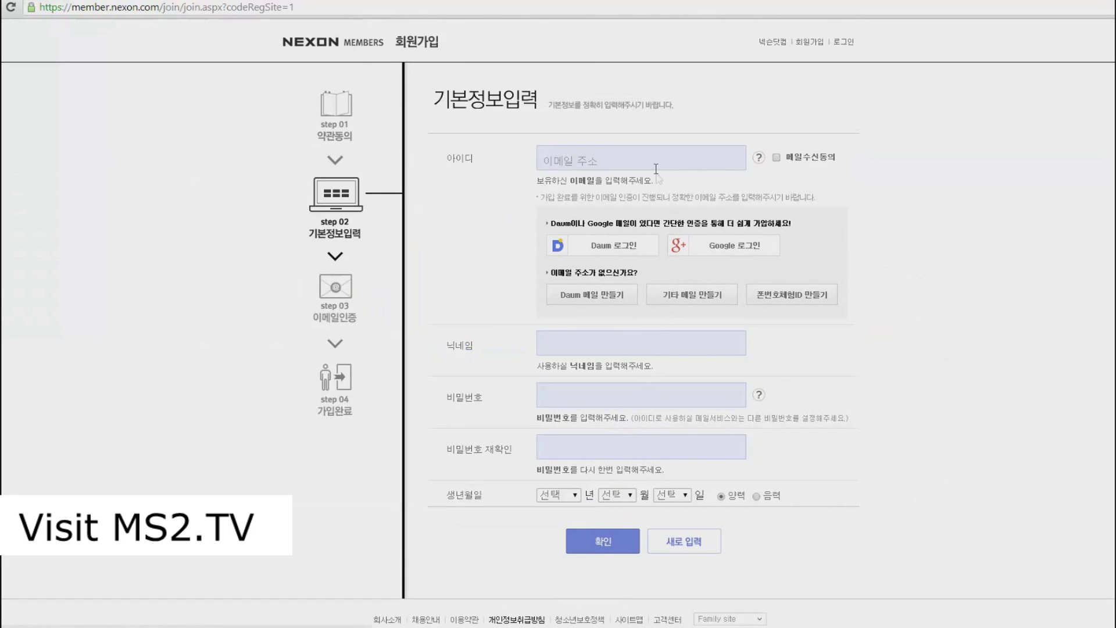
# Step: Clear the ID field and verify the e-mail by signing in with Google and granting access
pyautogui.click(658, 160)
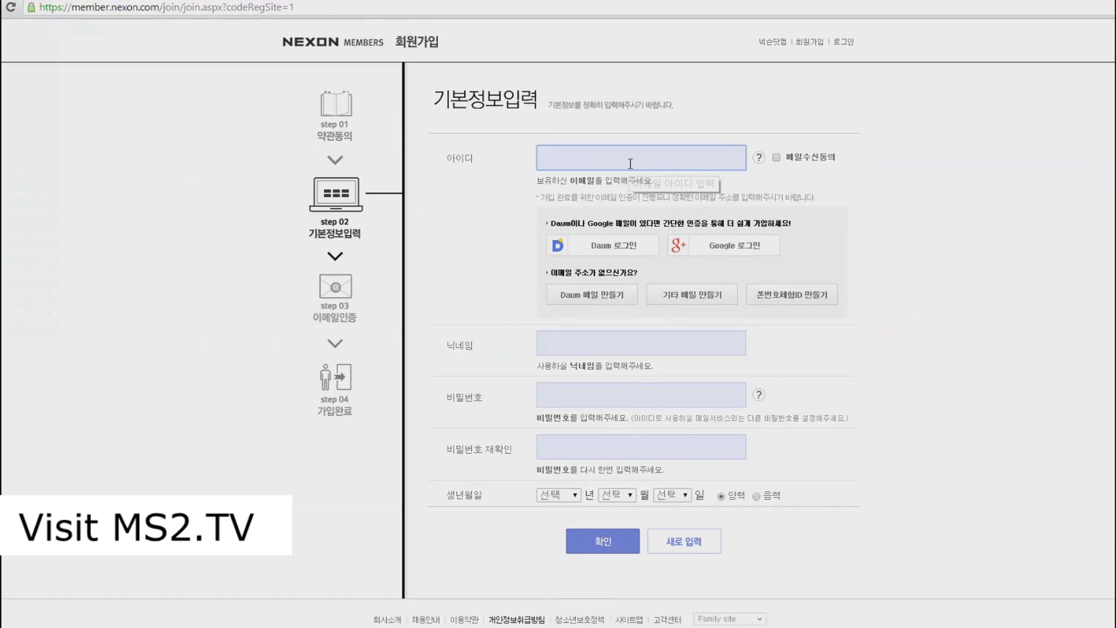
pyautogui.write('type you')
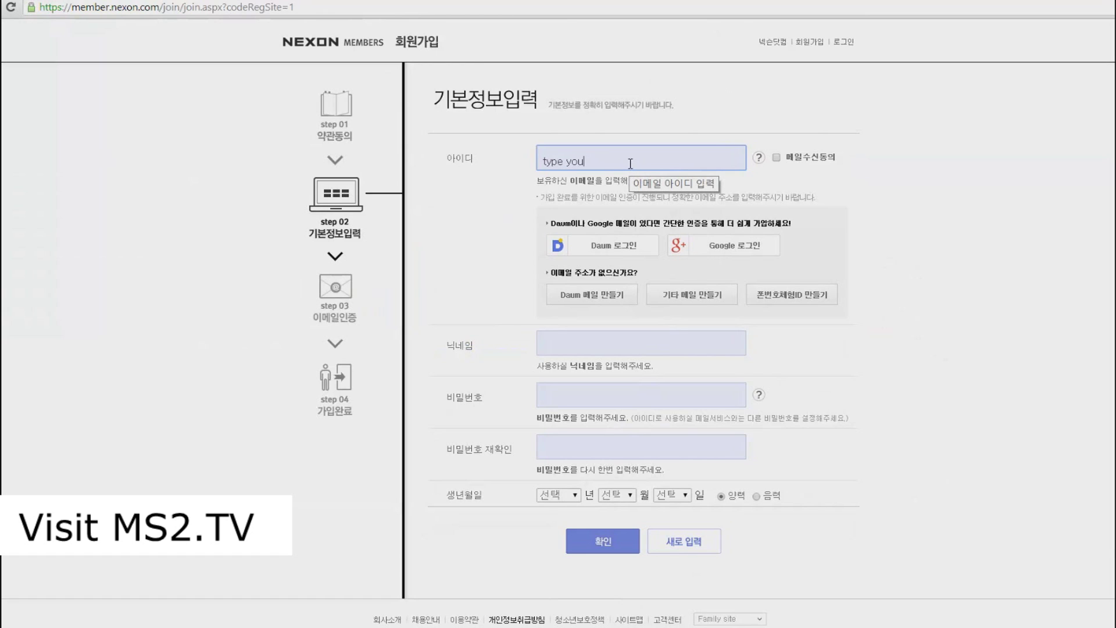
pyautogui.write('r email here!')
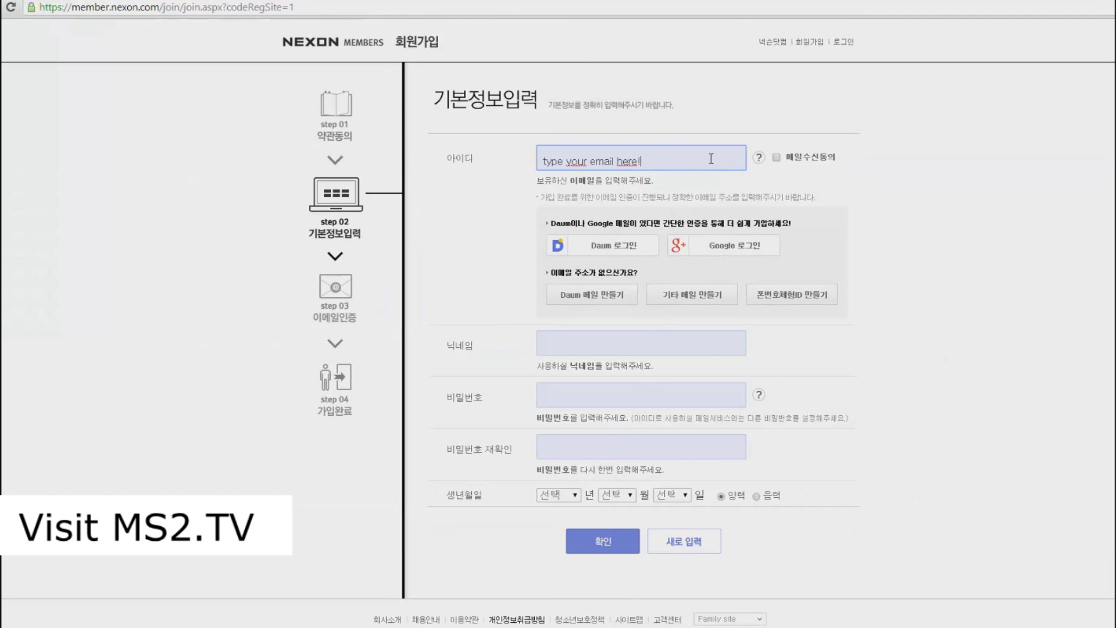
pyautogui.moveTo(640, 162); pyautogui.dragTo(526, 164)
pyautogui.press('BackSpace')
pyautogui.click(700, 255)
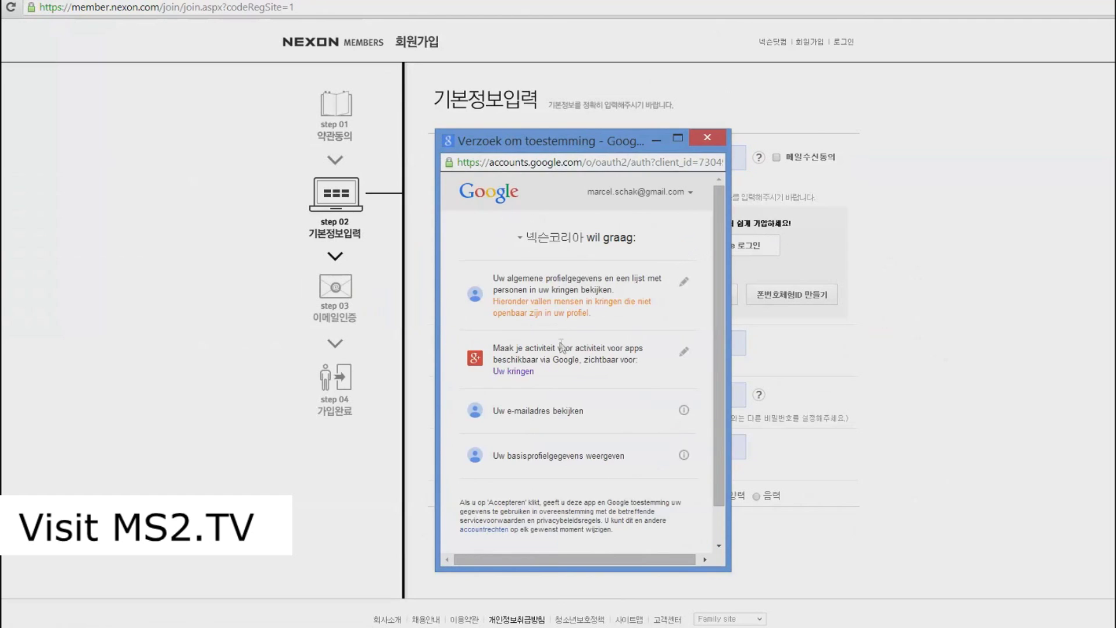
pyautogui.scroll(-1, 613, 441)
pyautogui.click(690, 530)
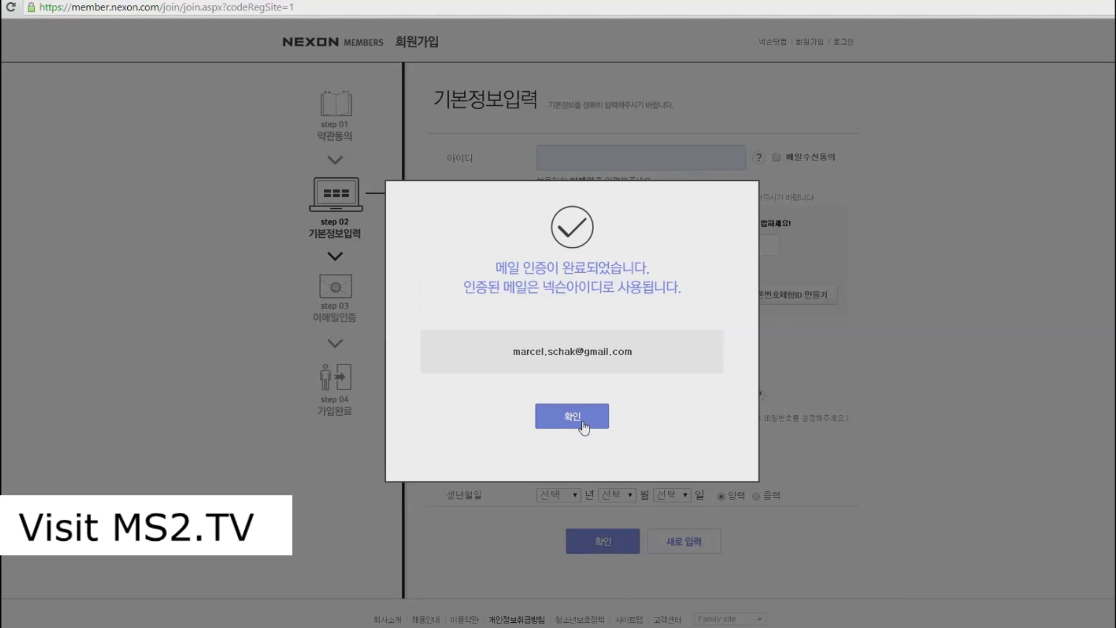
pyautogui.click(584, 427)
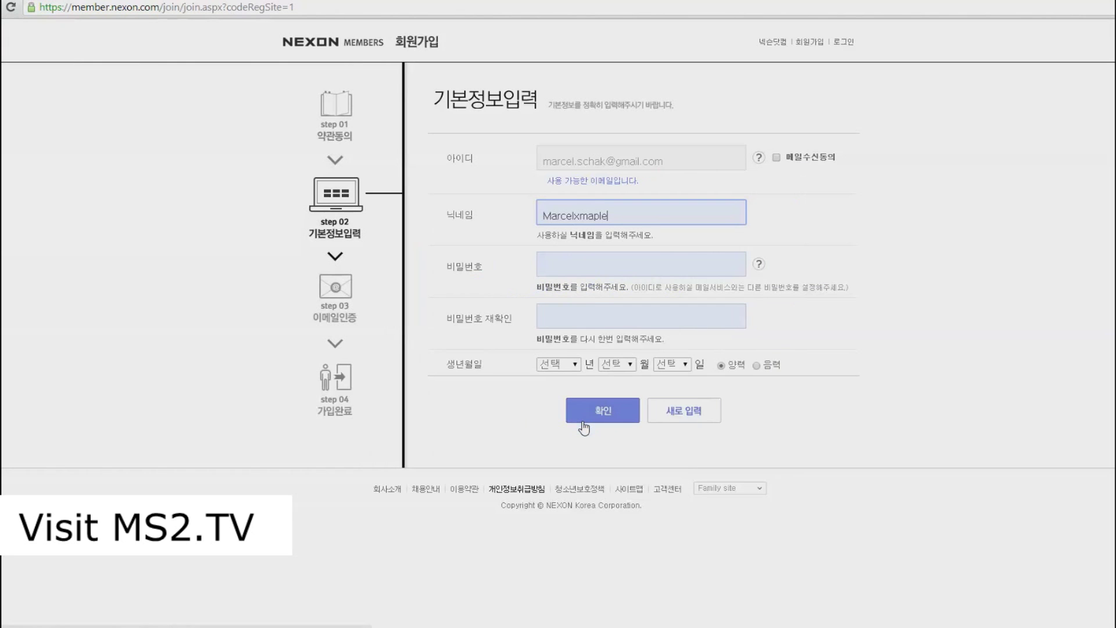
# Step: Try the nickname 'Coppersan', then replace it with another nickname the site accepts
pyautogui.click(625, 262)
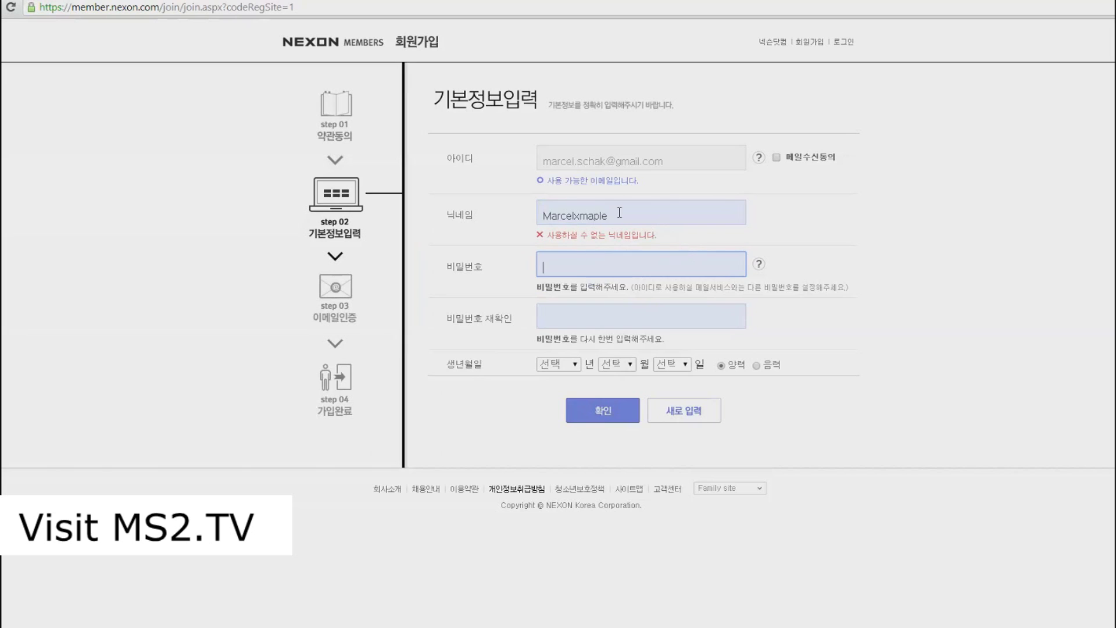
pyautogui.moveTo(620, 212); pyautogui.dragTo(524, 224)
pyautogui.write('Copper')
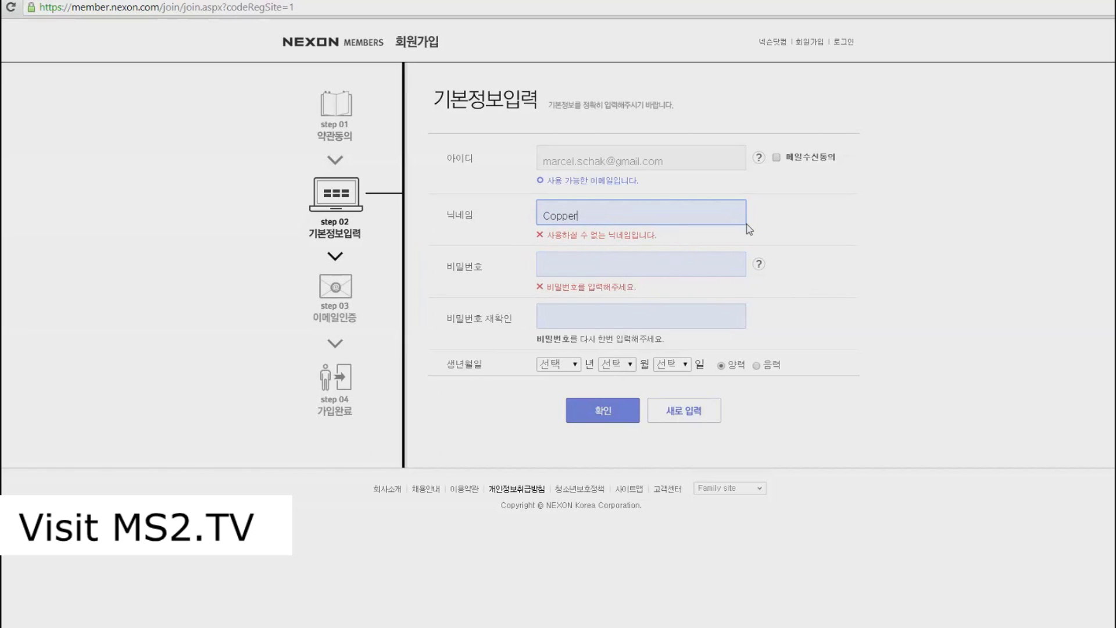
pyautogui.write('san')
pyautogui.press('Tab')
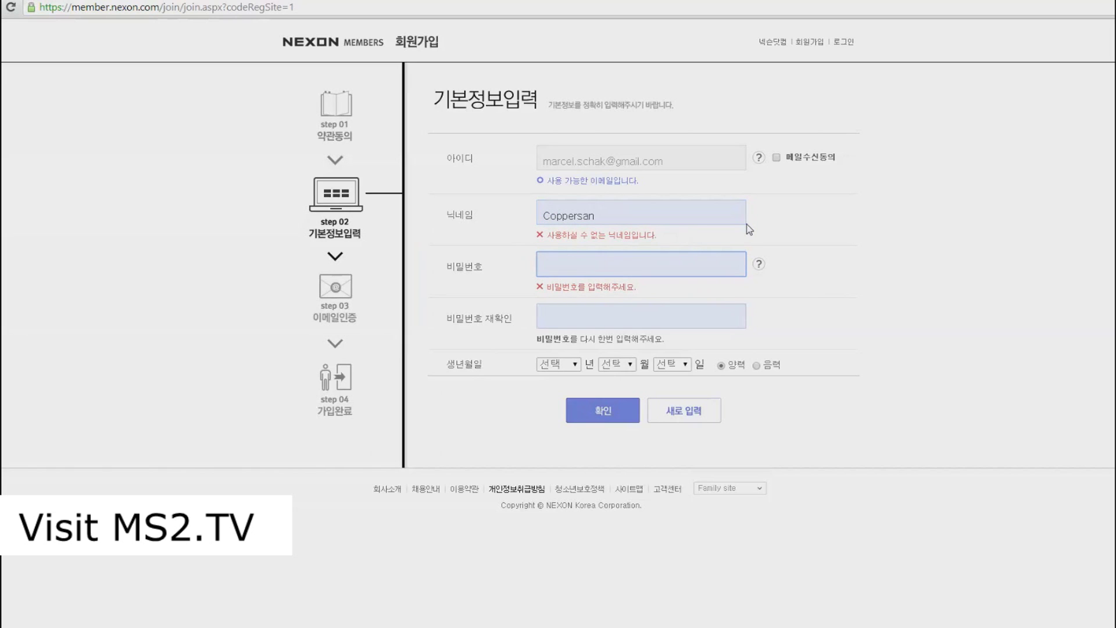
pyautogui.moveTo(661, 215); pyautogui.dragTo(496, 215)
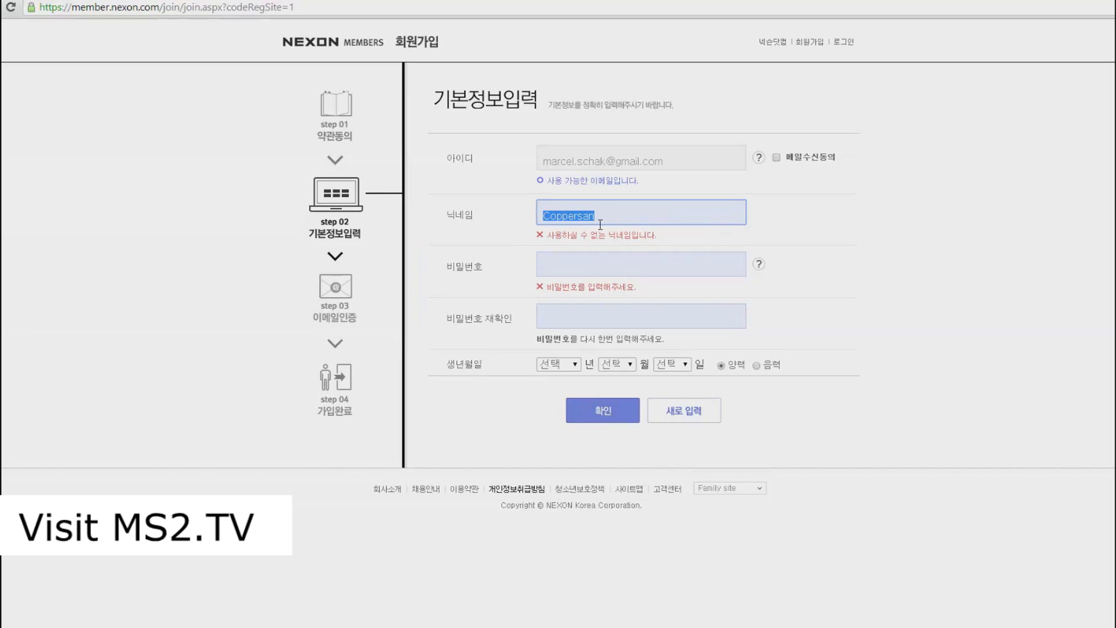
pyautogui.write('Marcellow1')
pyautogui.press('Tab')
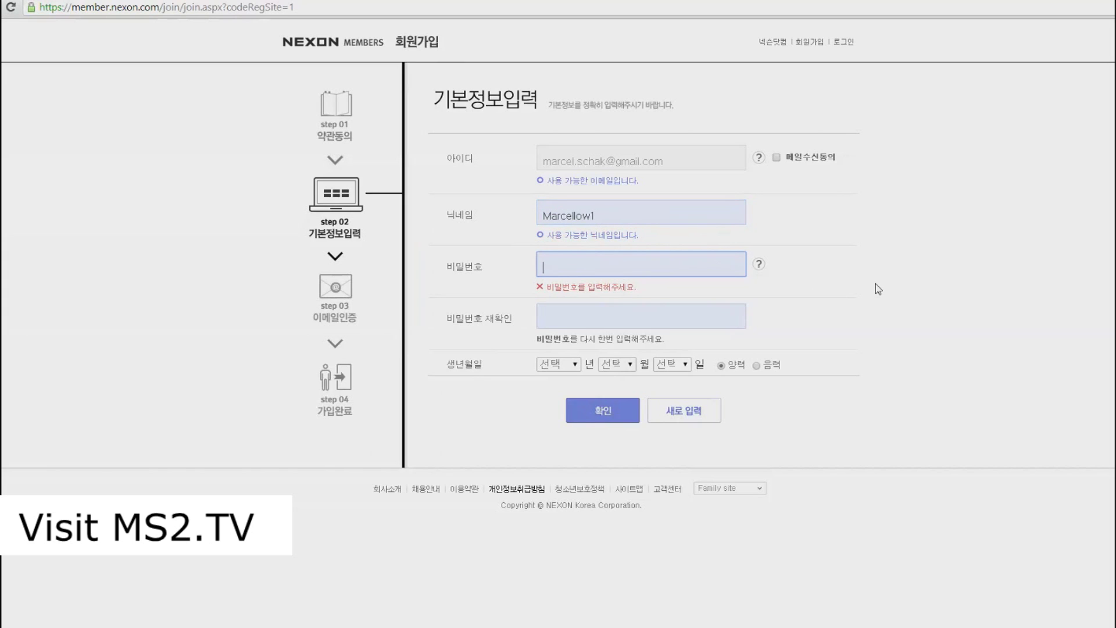
# Step: Enter the account password in 비밀번호 and confirm it in 비밀번호 재확인
pyautogui.press('BackSpace')
pyautogui.press('BackSpace')
pyautogui.write('•••••••••')
pyautogui.press('Tab')
pyautogui.press('Tab')
pyautogui.write('••••••••')
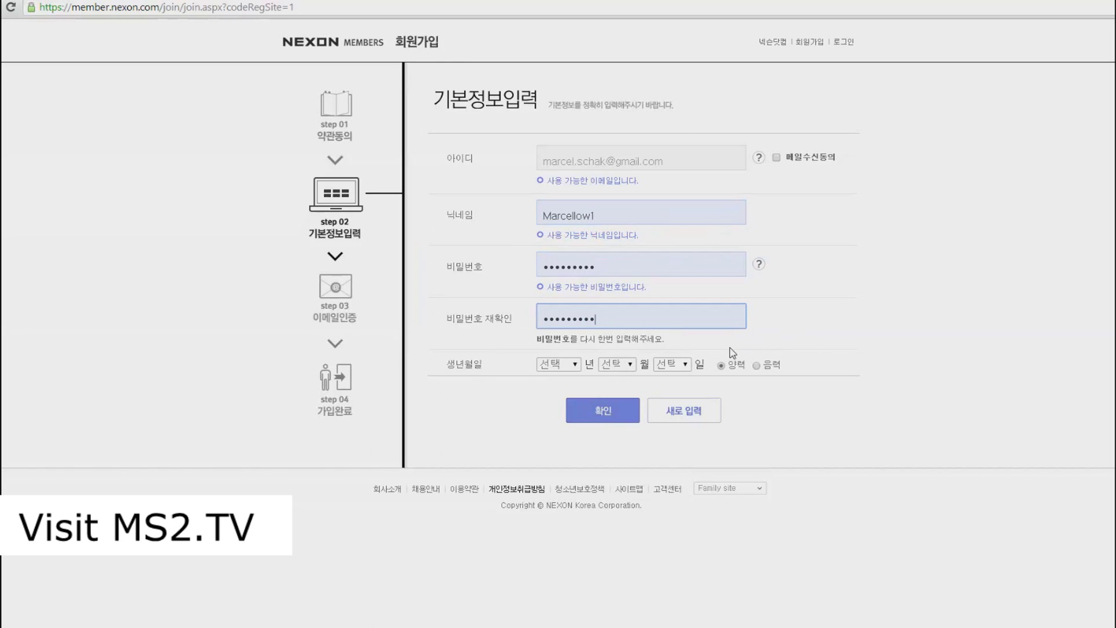
# Step: Set the birth date to 1990, month 2, day 10 and submit the sign-up form
pyautogui.click(559, 367)
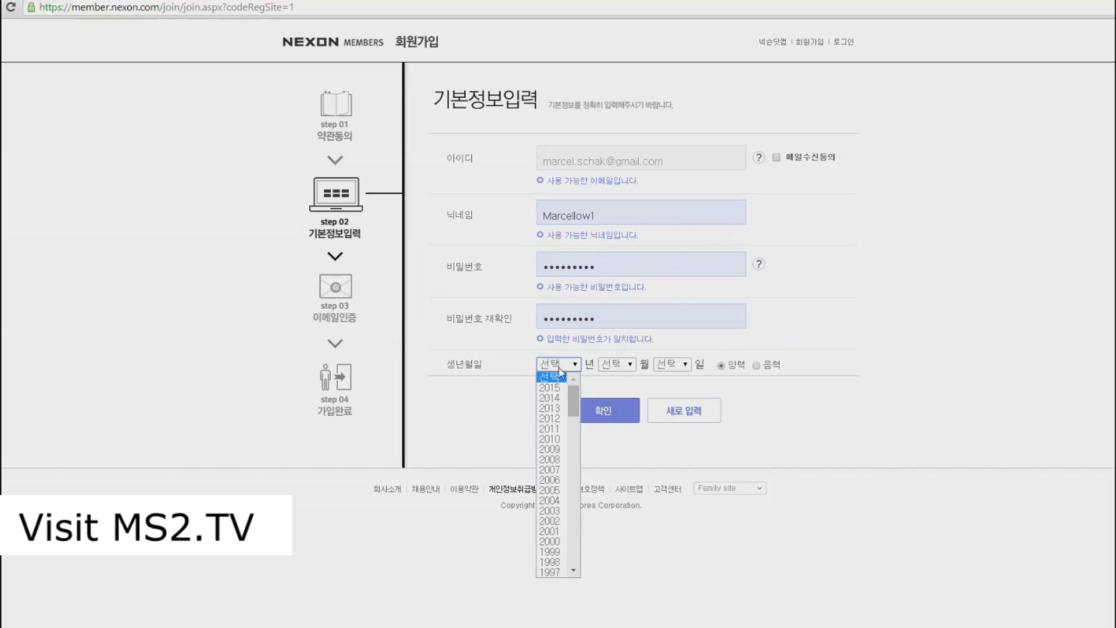
pyautogui.scroll(-4, 561, 430)
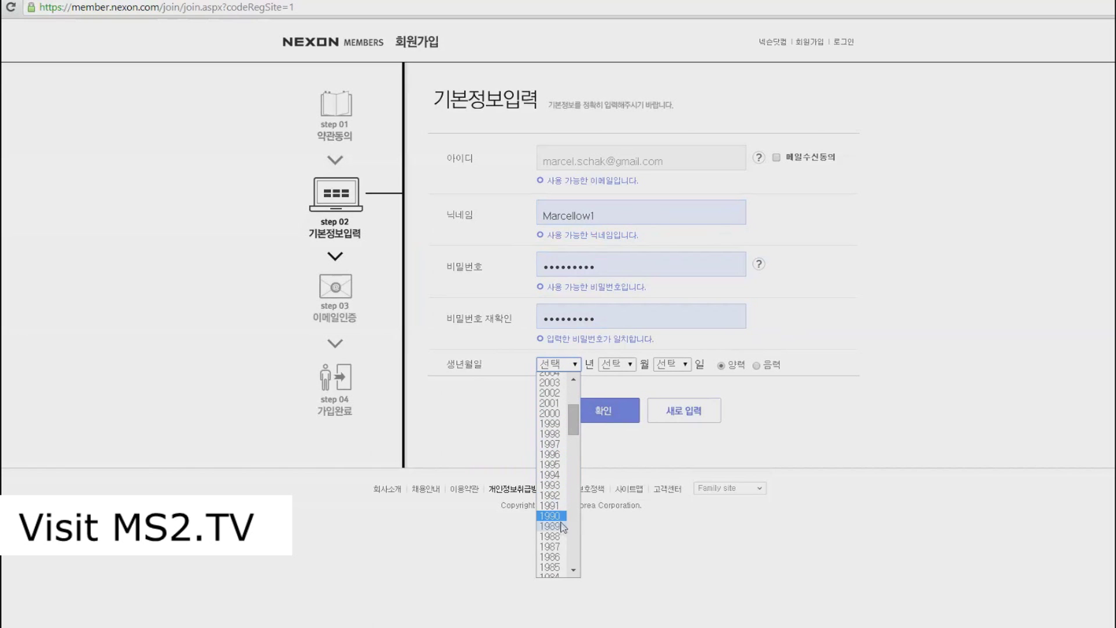
pyautogui.click(557, 516)
pyautogui.click(626, 365)
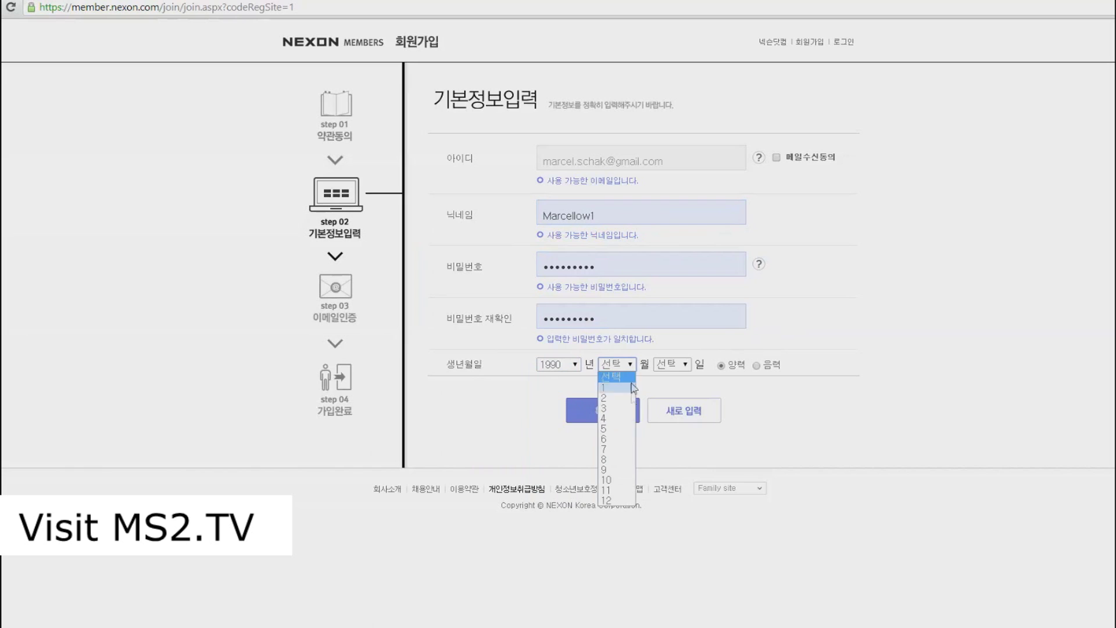
pyautogui.click(616, 397)
pyautogui.click(674, 365)
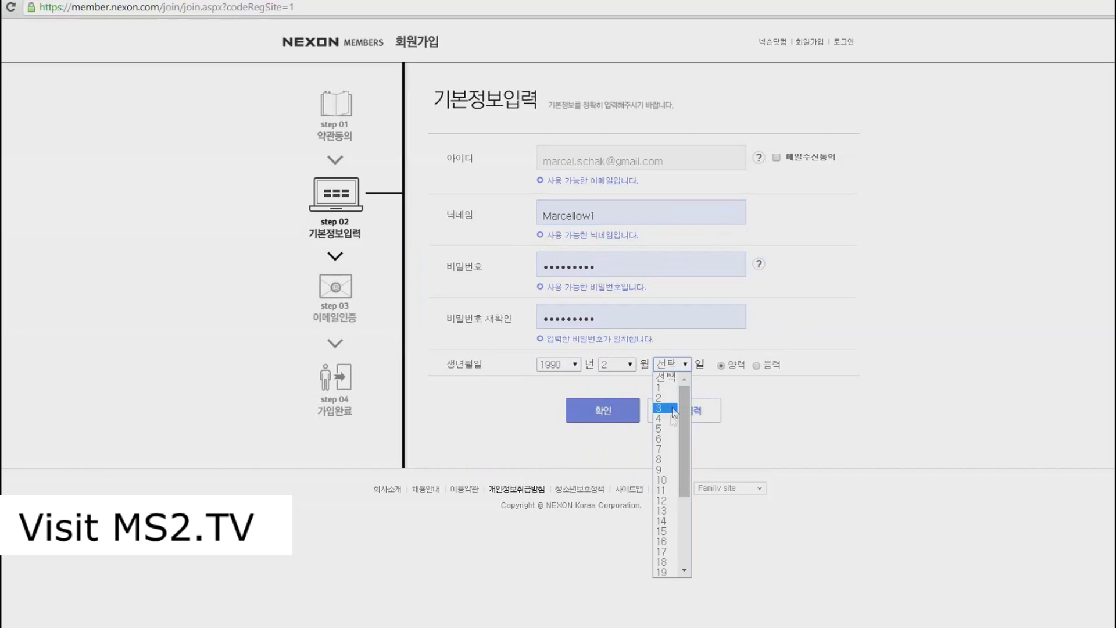
pyautogui.click(666, 482)
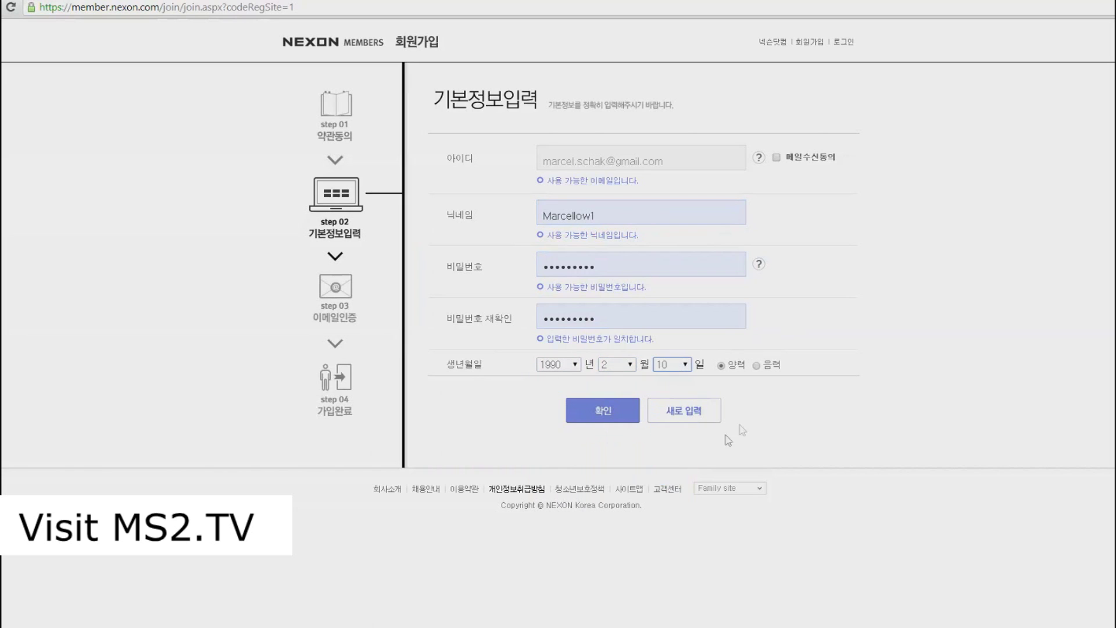
pyautogui.click(604, 420)
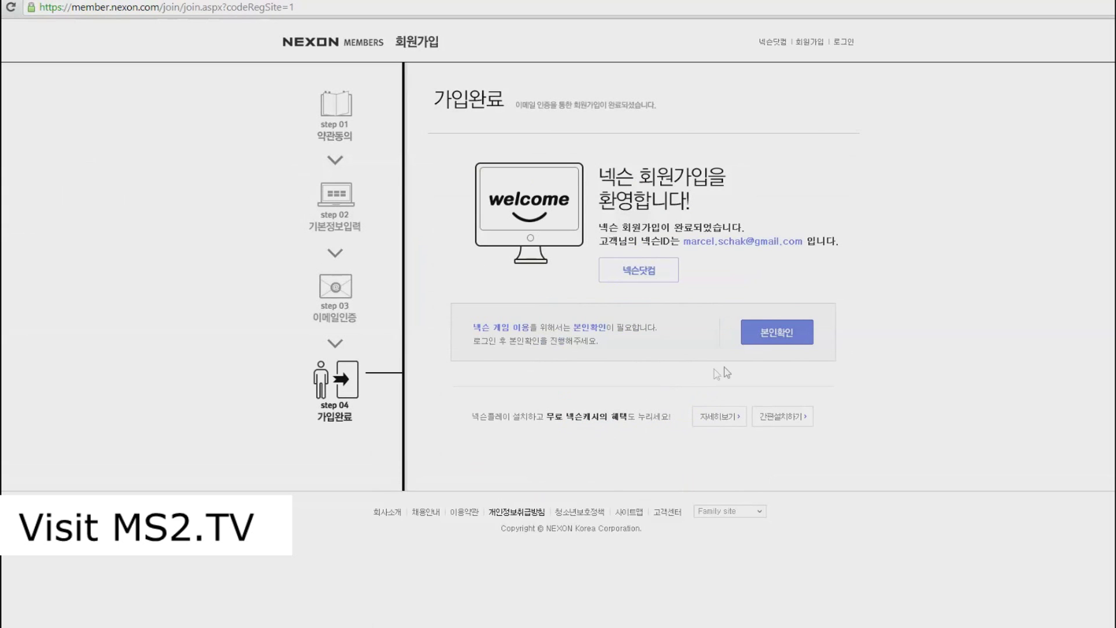
# Step: Click 본인확인 on the registration-complete page to leave it
pyautogui.click(791, 341)
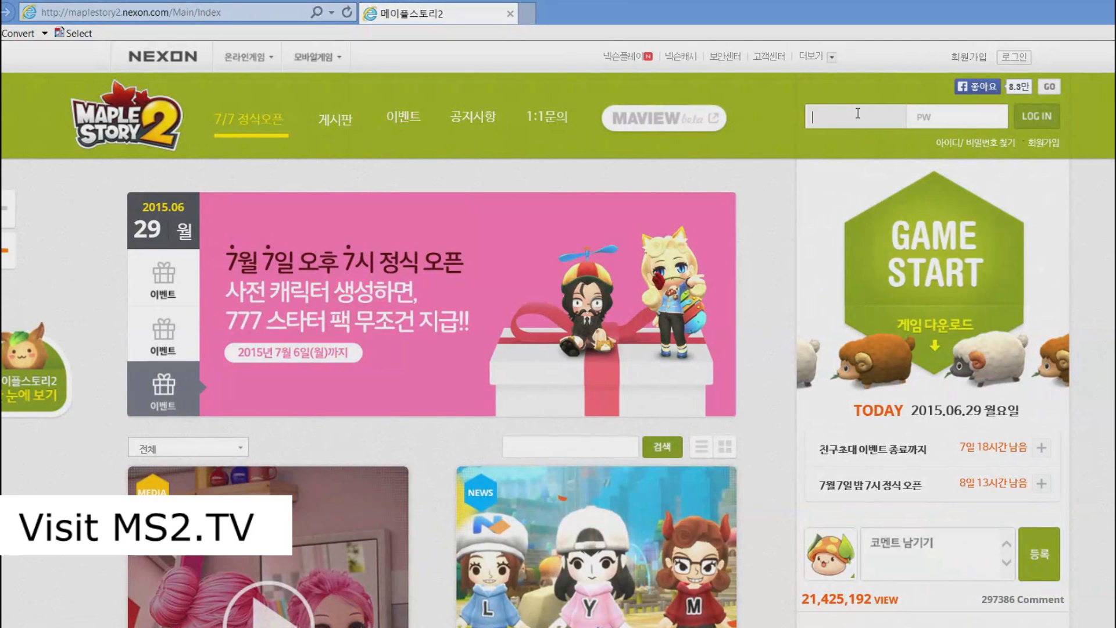
# Step: Log in on the MapleStory 2 home page with the account e-mail and password
pyautogui.click(857, 113)
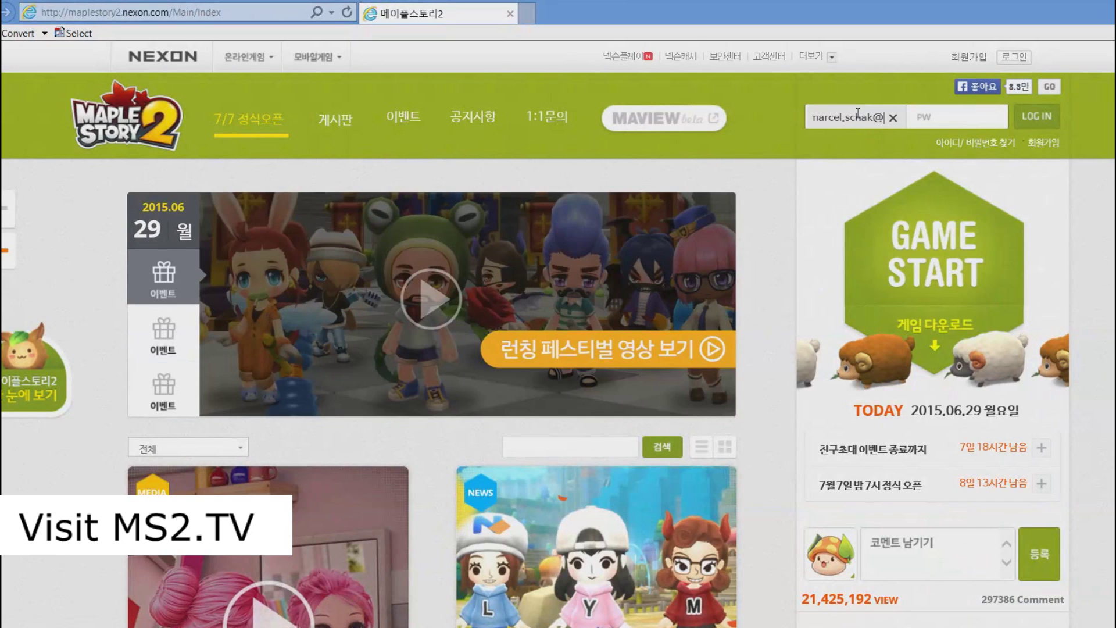
pyautogui.press('Tab')
pyautogui.write('*********')
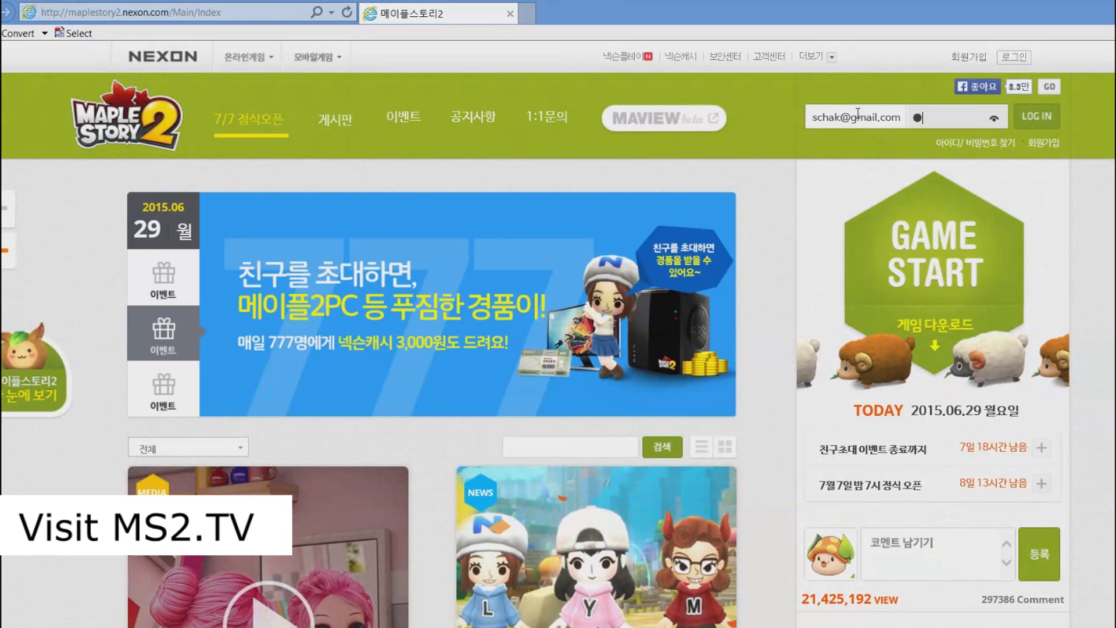
pyautogui.write('*')
pyautogui.click(1035, 127)
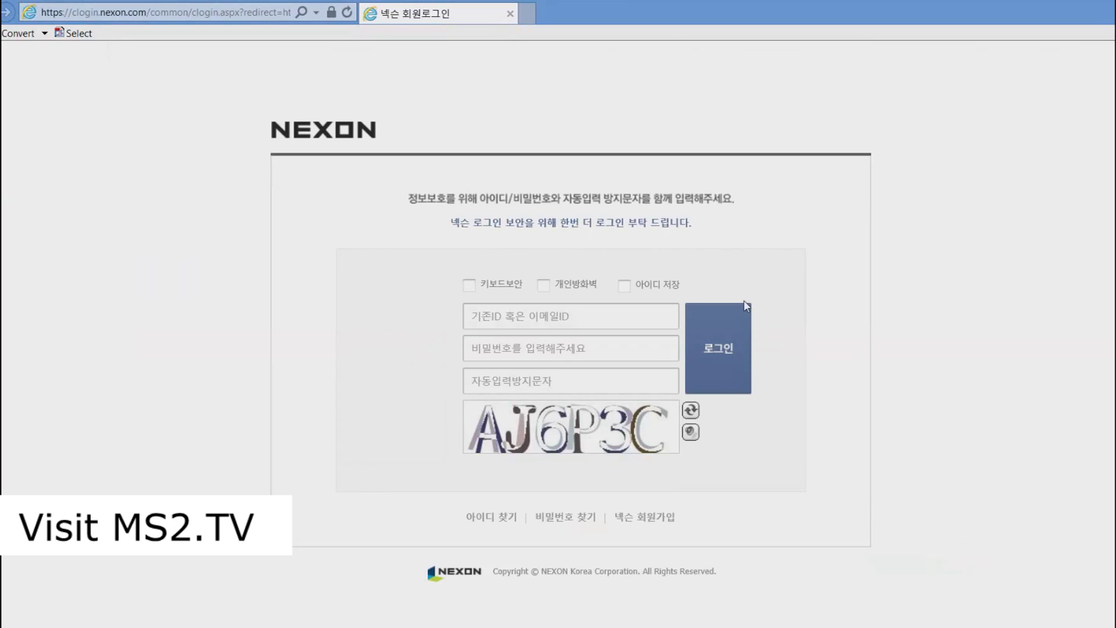
# Step: Sign in on the Nexon login page with the account e-mail, password and the shown captcha code
pyautogui.click(607, 313)
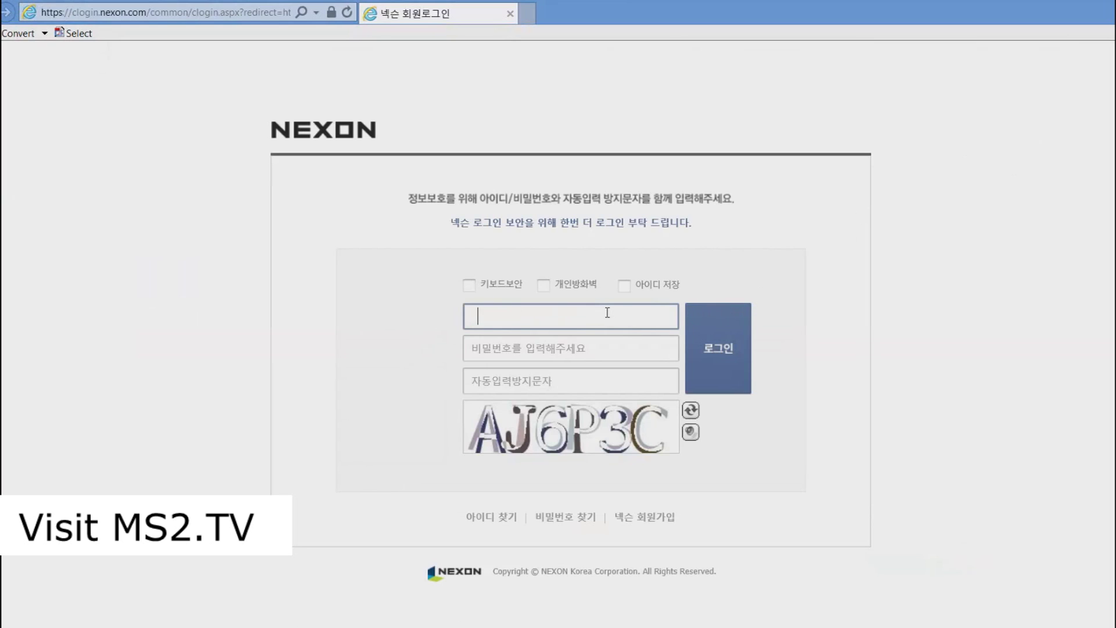
pyautogui.press('Tab')
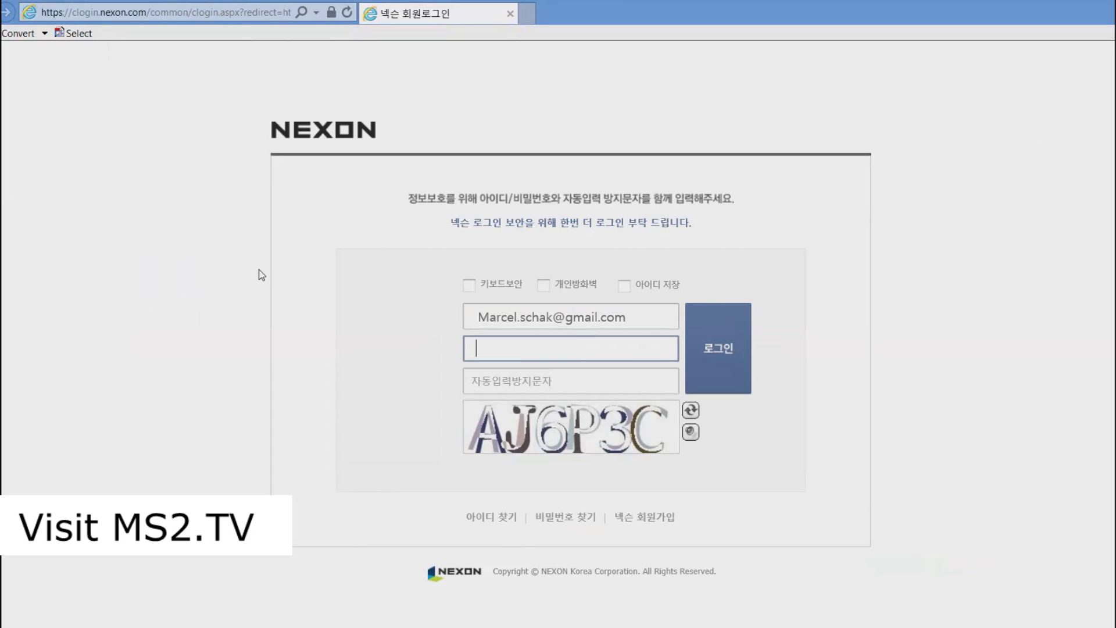
pyautogui.write('*****')
pyautogui.press('BackSpace')
pyautogui.press('BackSpace')
pyautogui.press('BackSpace')
pyautogui.press('BackSpace')
pyautogui.press('BackSpace')
pyautogui.write('**********')
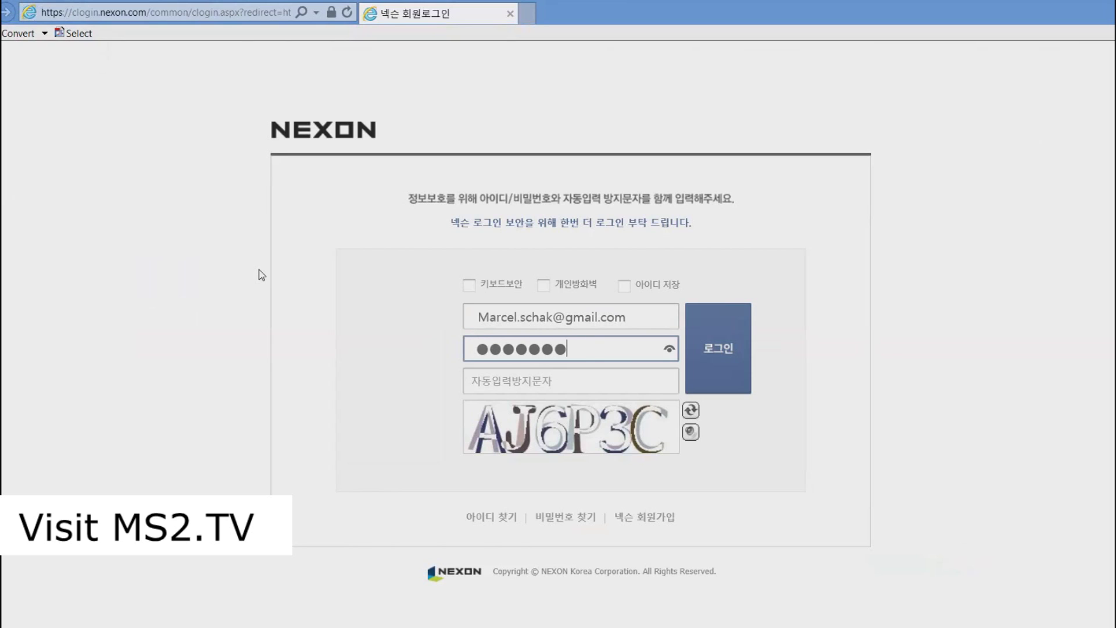
pyautogui.press('Tab')
pyautogui.write('AJ6')
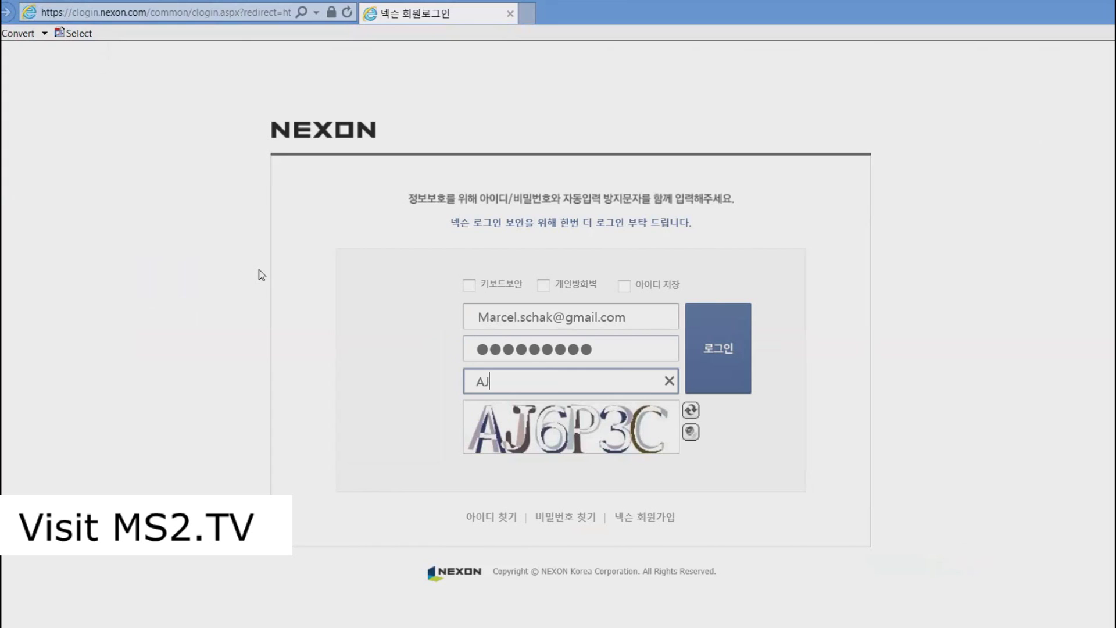
pyautogui.write('P3C')
pyautogui.click(708, 355)
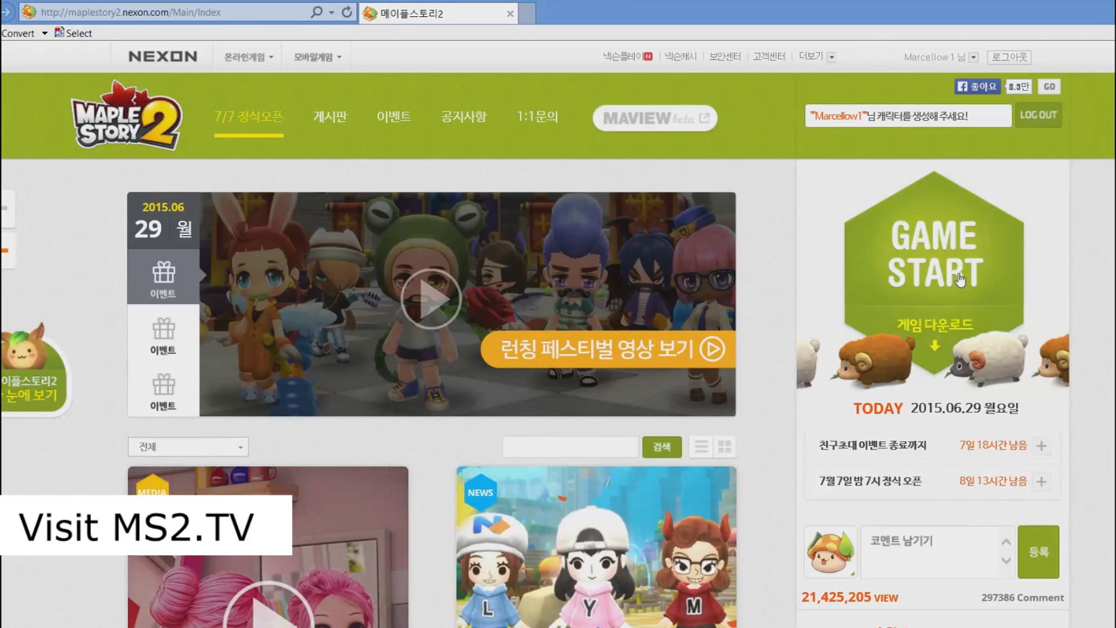
# Step: Open the 게임 다운로드 page from the signed-in MapleStory 2 home page
pyautogui.scroll(-2, 965, 314)
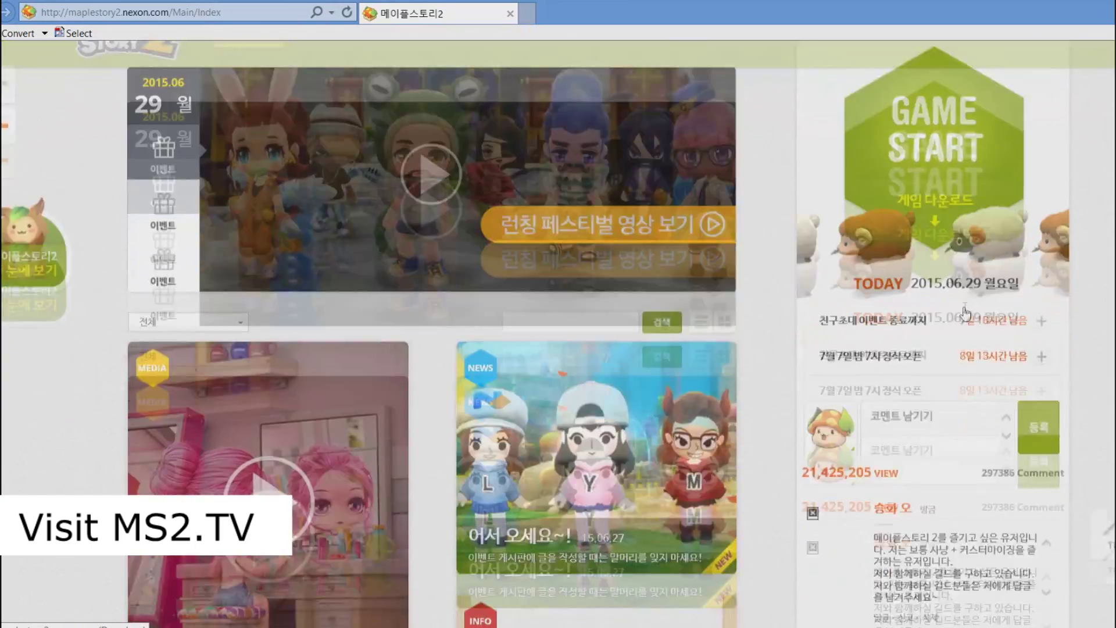
pyautogui.scroll(2, 968, 314)
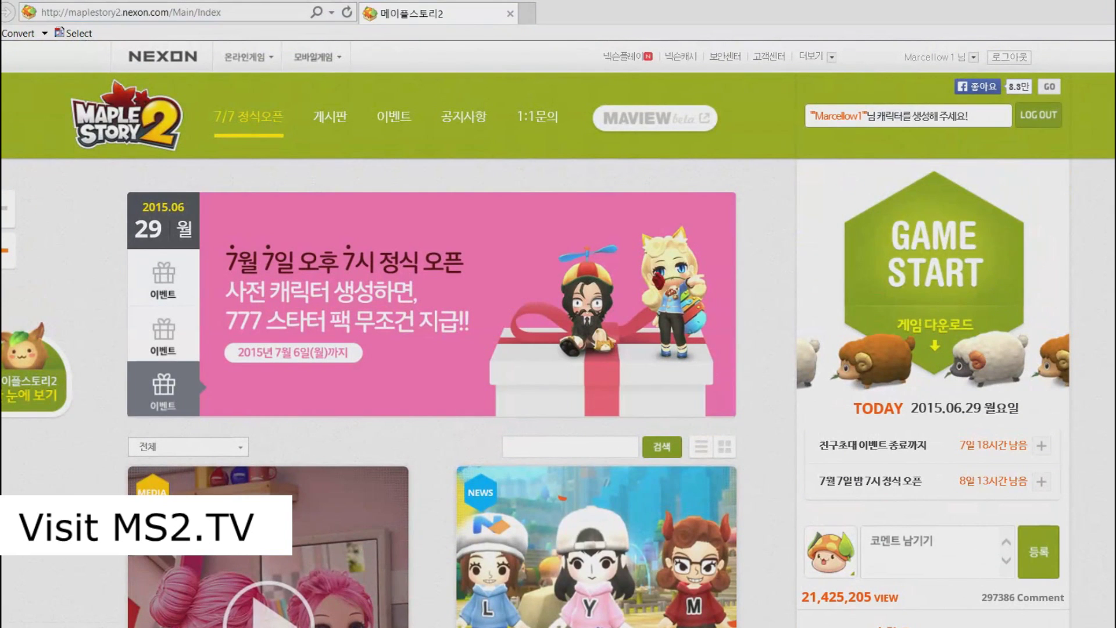
pyautogui.click(931, 352)
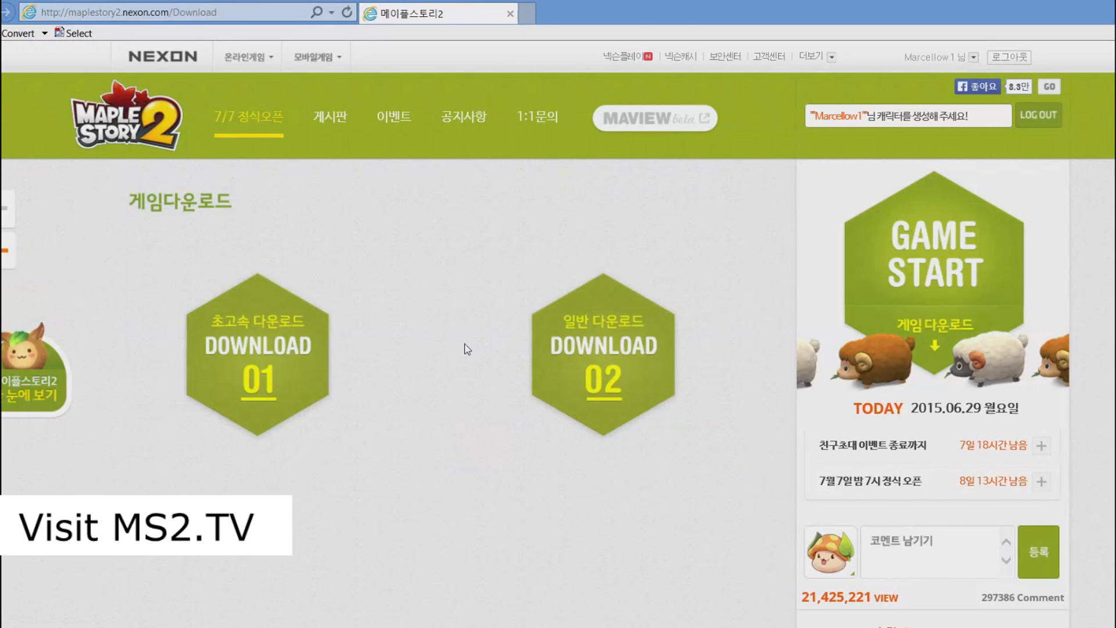
pyautogui.scroll(-2, 465, 343)
pyautogui.scroll(2, 465, 343)
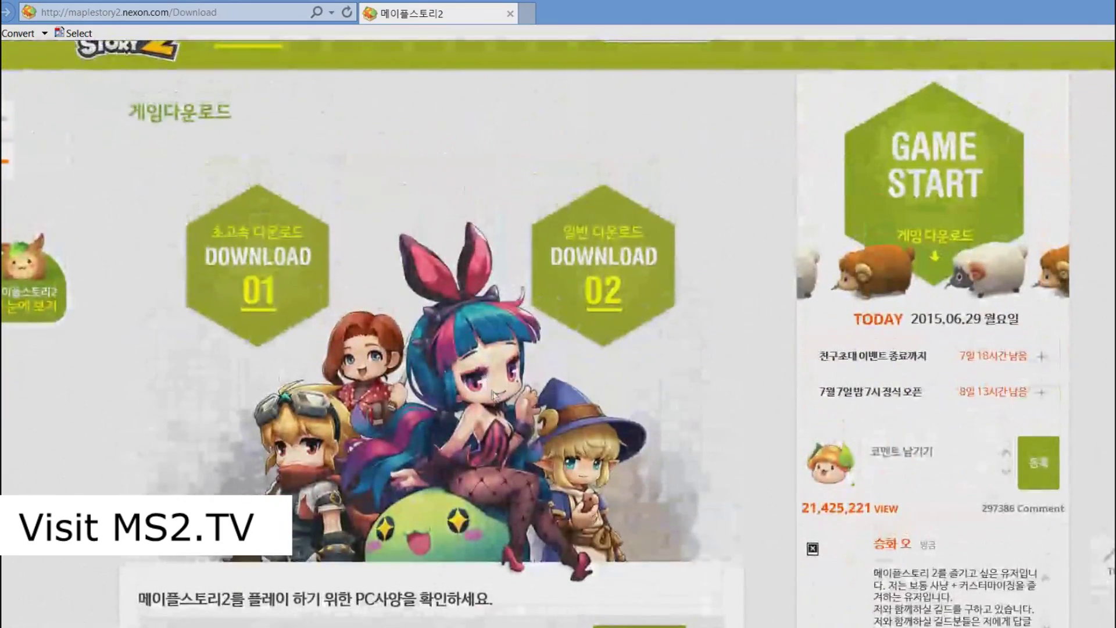
pyautogui.scroll(-4, 465, 424)
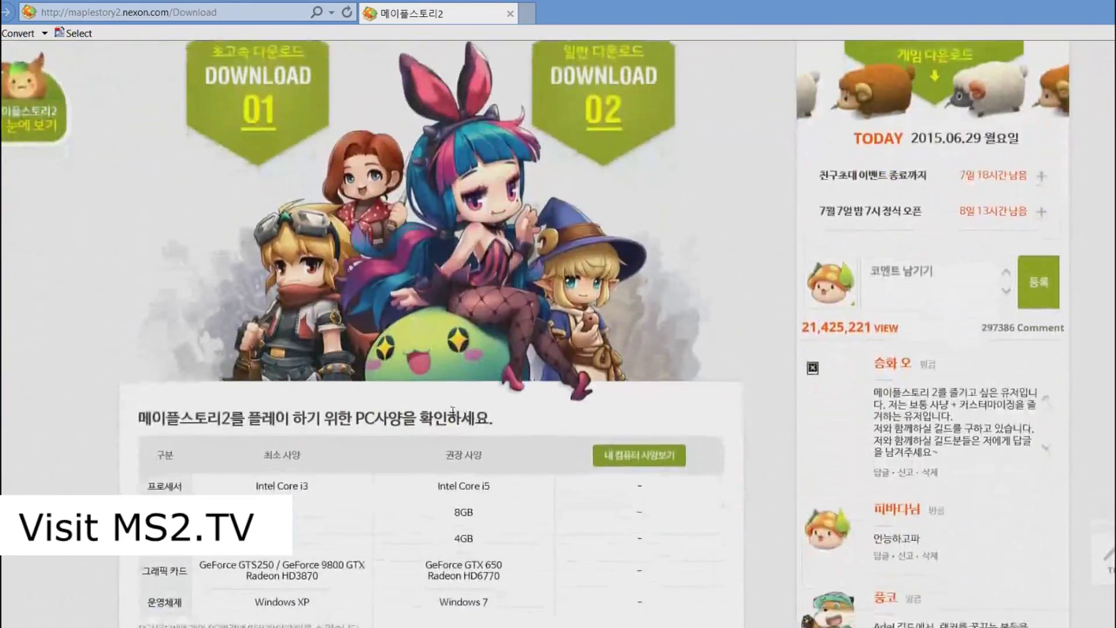
pyautogui.scroll(4, 392, 383)
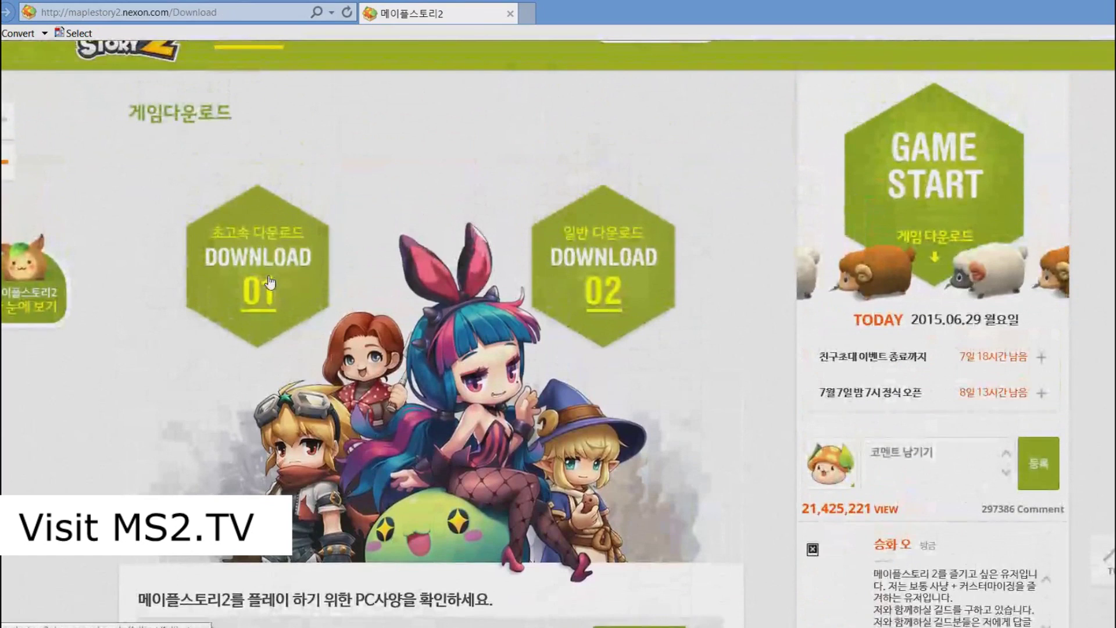
# Step: Start the DOWNLOAD 01 high-speed download, agree with 동의함, and run fullinst.exe
pyautogui.click(269, 281)
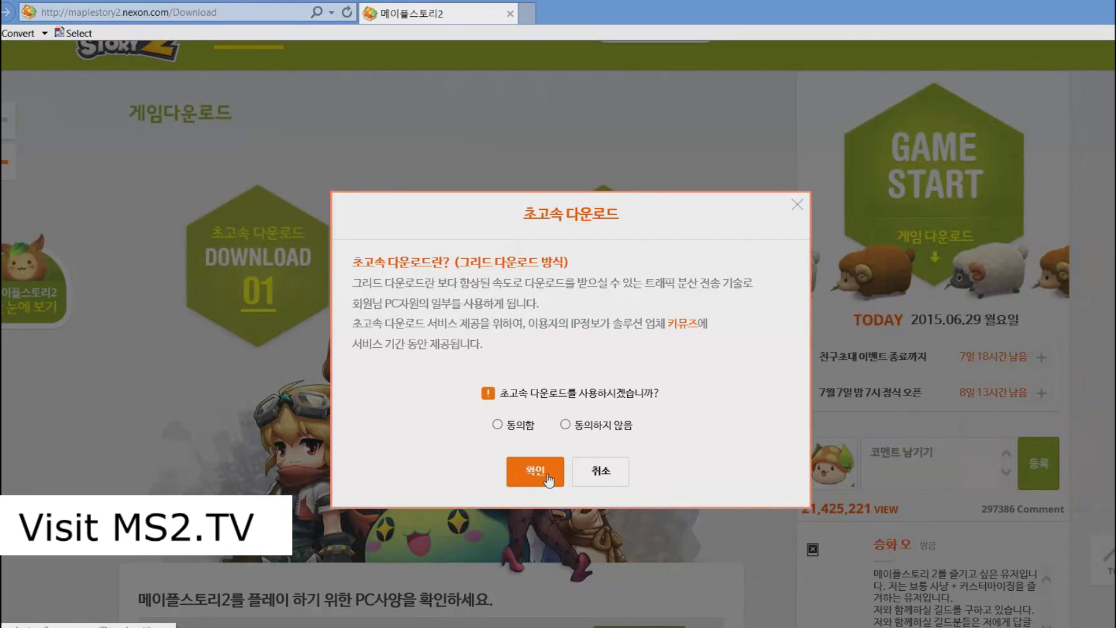
pyautogui.click(498, 425)
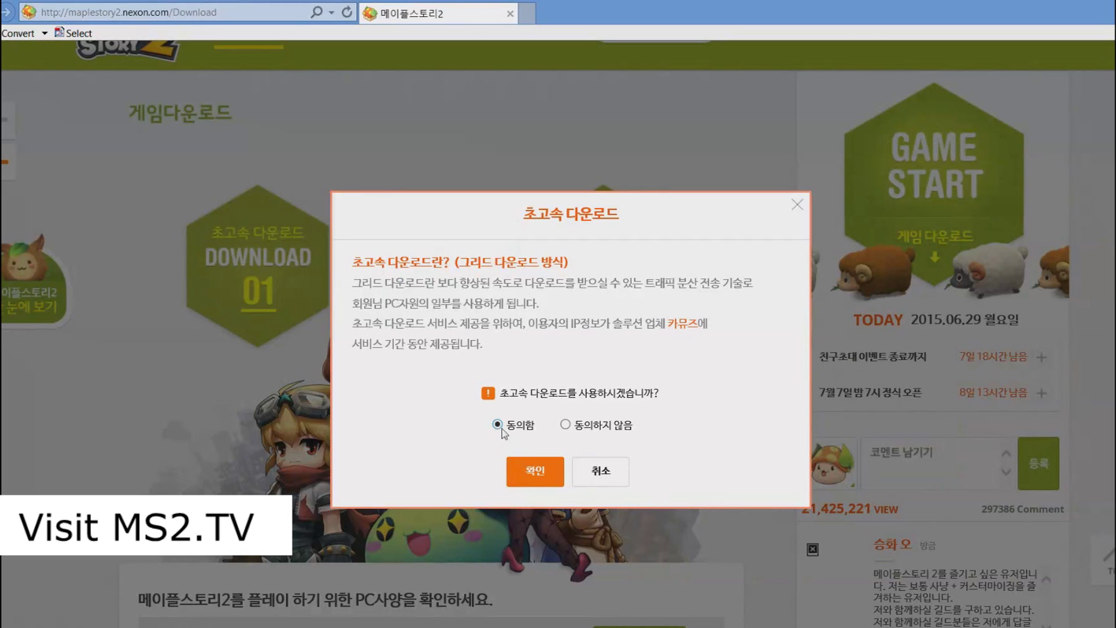
pyautogui.click(532, 479)
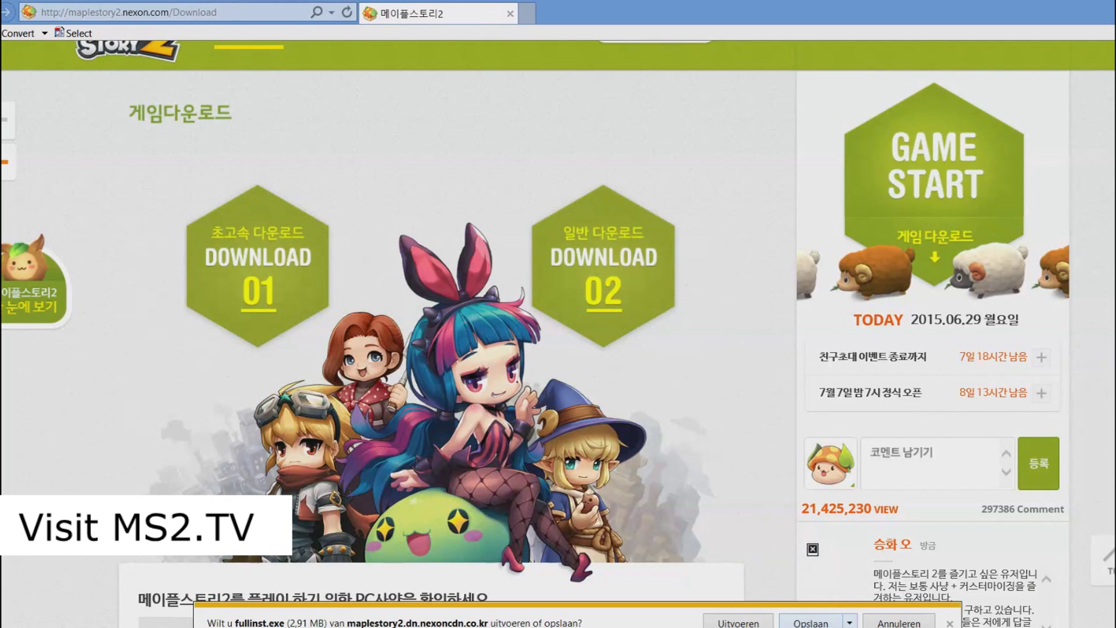
pyautogui.click(738, 622)
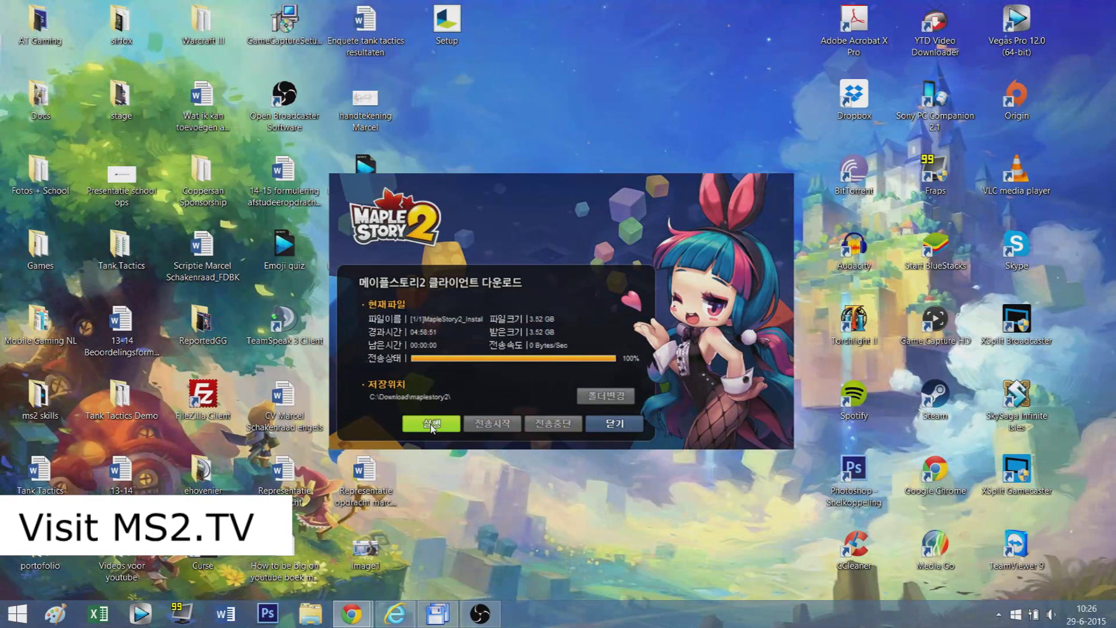
# Step: Launch the downloaded 3.52 GB MapleStory 2 client and accept C:\Nexon\MapleStory2 as the install folder
pyautogui.click(431, 425)
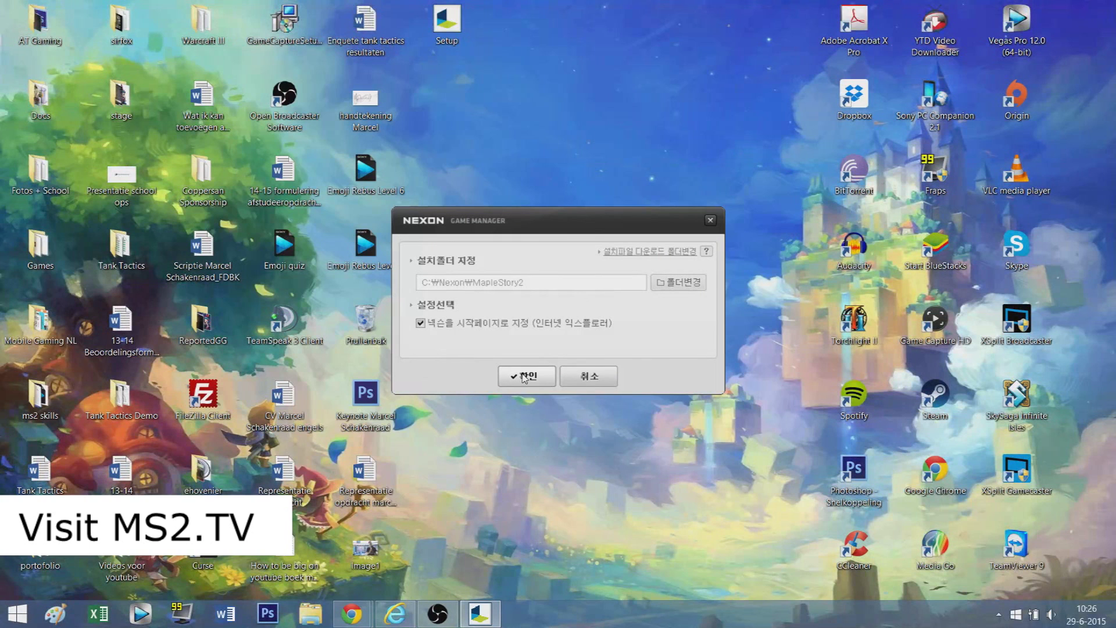
pyautogui.click(525, 377)
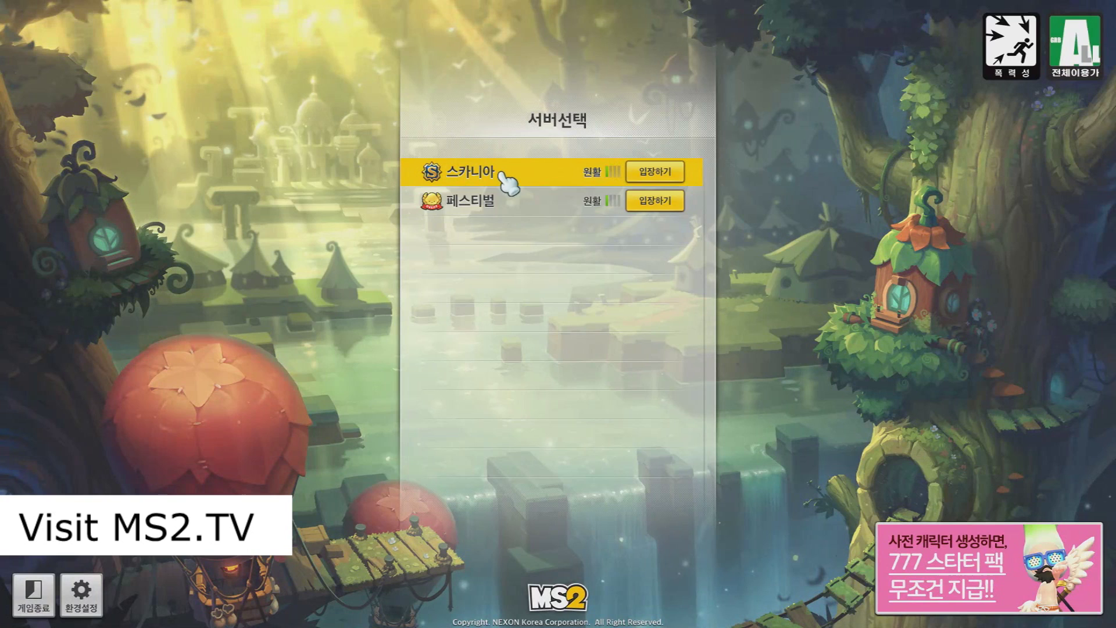
# Step: Enter the 스카니아 server, dismiss the mouse guide, and confirm the blue-haired character named CoppersanM
pyautogui.click(493, 203)
pyautogui.click(518, 170)
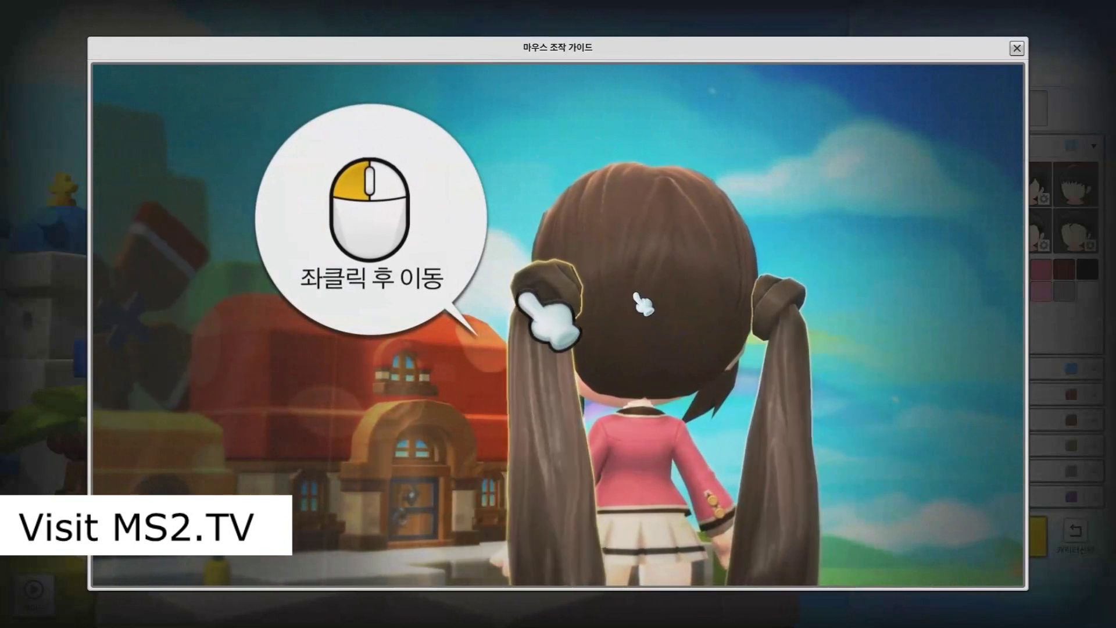
pyautogui.click(1016, 47)
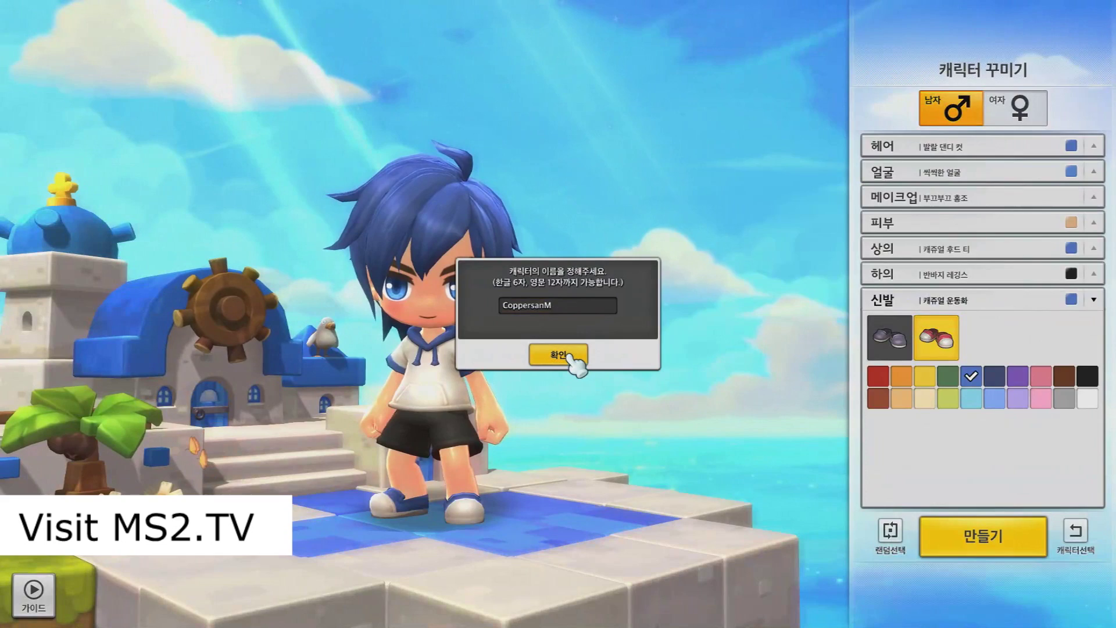
pyautogui.click(571, 360)
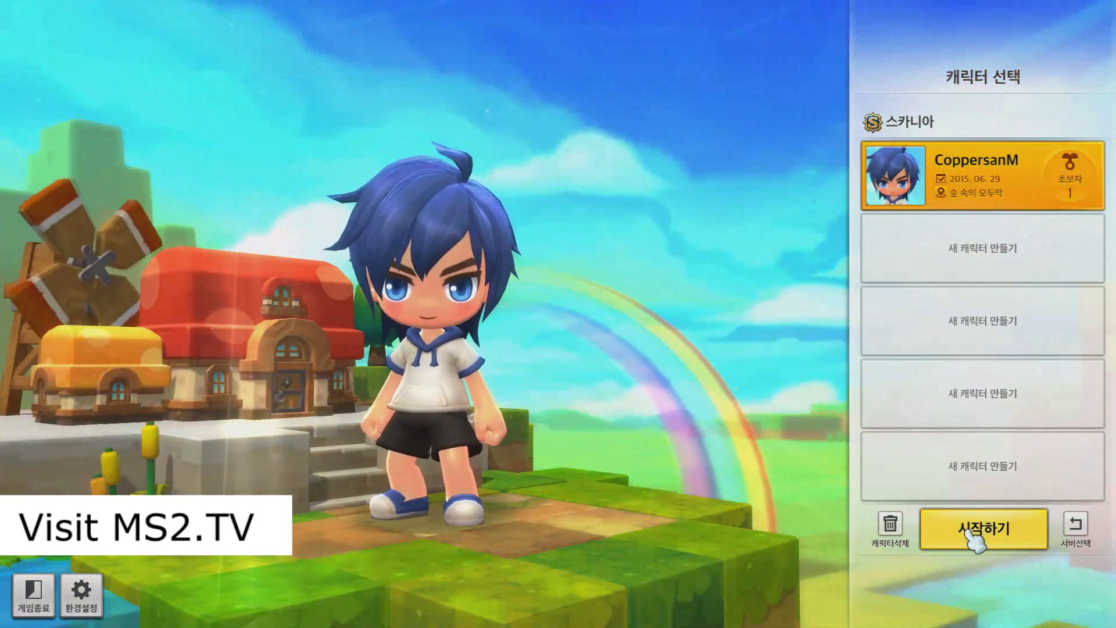
# Step: Start as CoppersanM, acknowledge the July 7, 7 PM opening notice, and open 환경설정
pyautogui.click(968, 533)
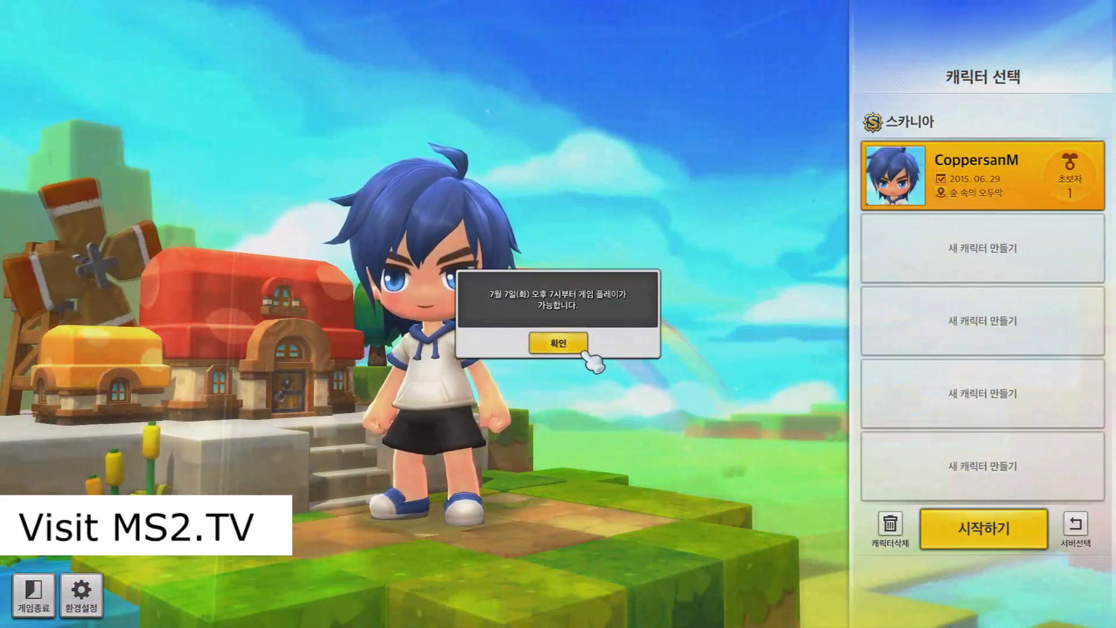
pyautogui.click(585, 351)
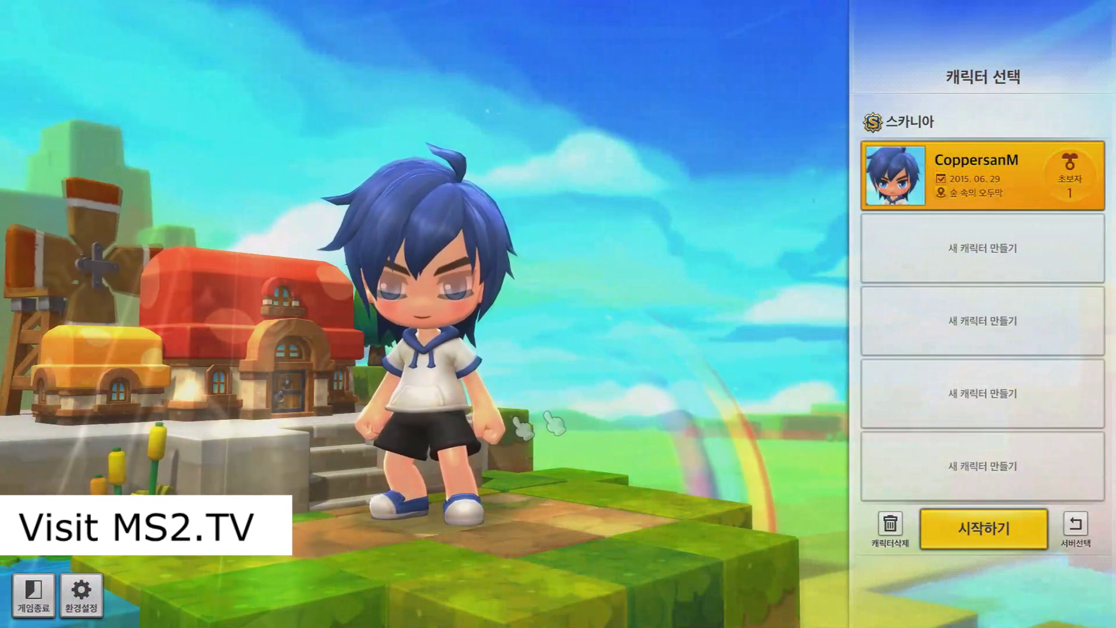
pyautogui.click(93, 592)
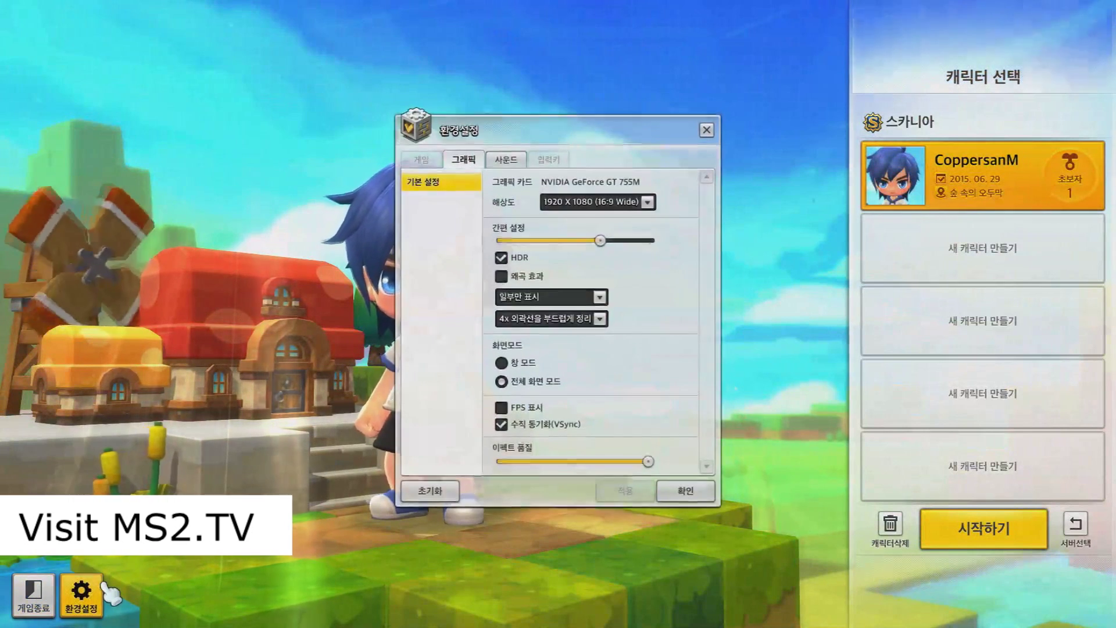
# Step: Reset graphics settings to defaults, close Settings, and quit MapleStory 2 with 게임종료
pyautogui.click(448, 499)
pyautogui.click(592, 322)
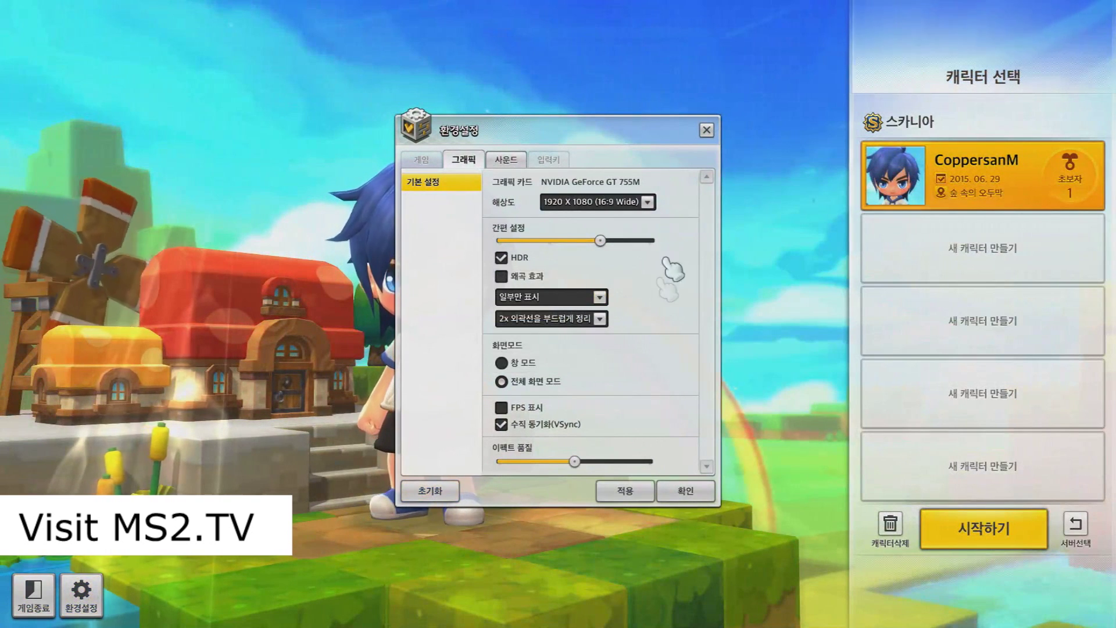
pyautogui.click(706, 130)
pyautogui.click(529, 343)
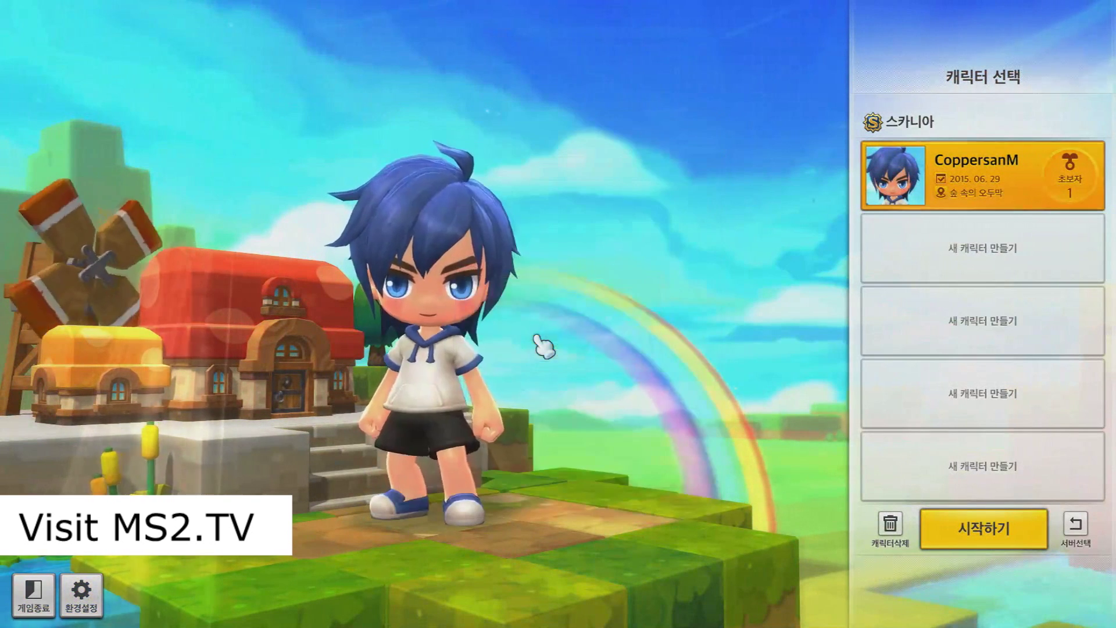
pyautogui.click(33, 592)
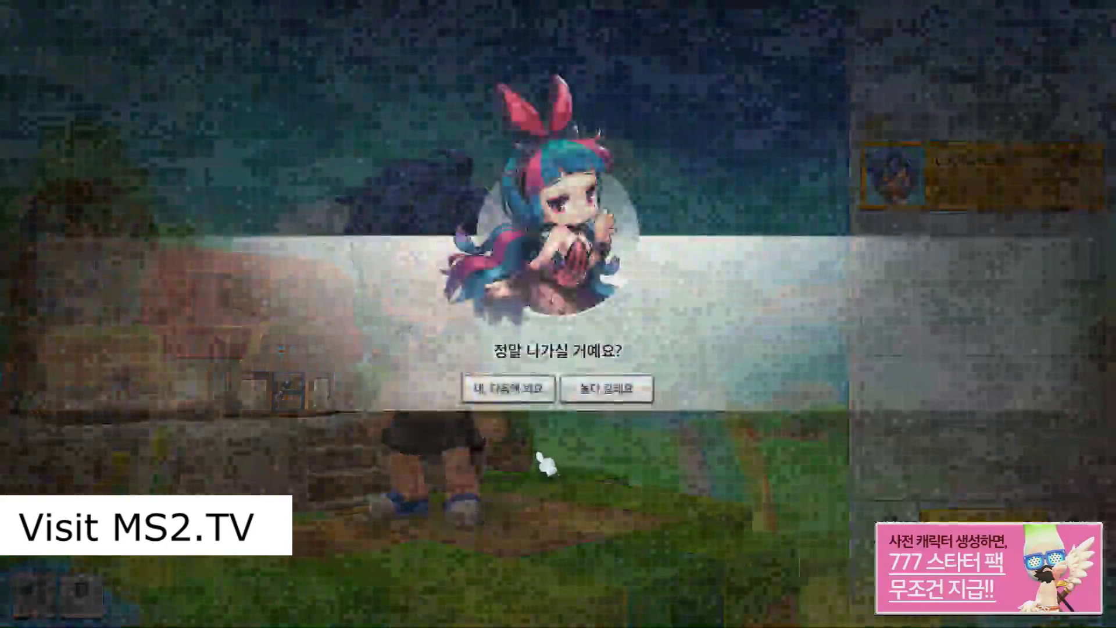
pyautogui.click(526, 395)
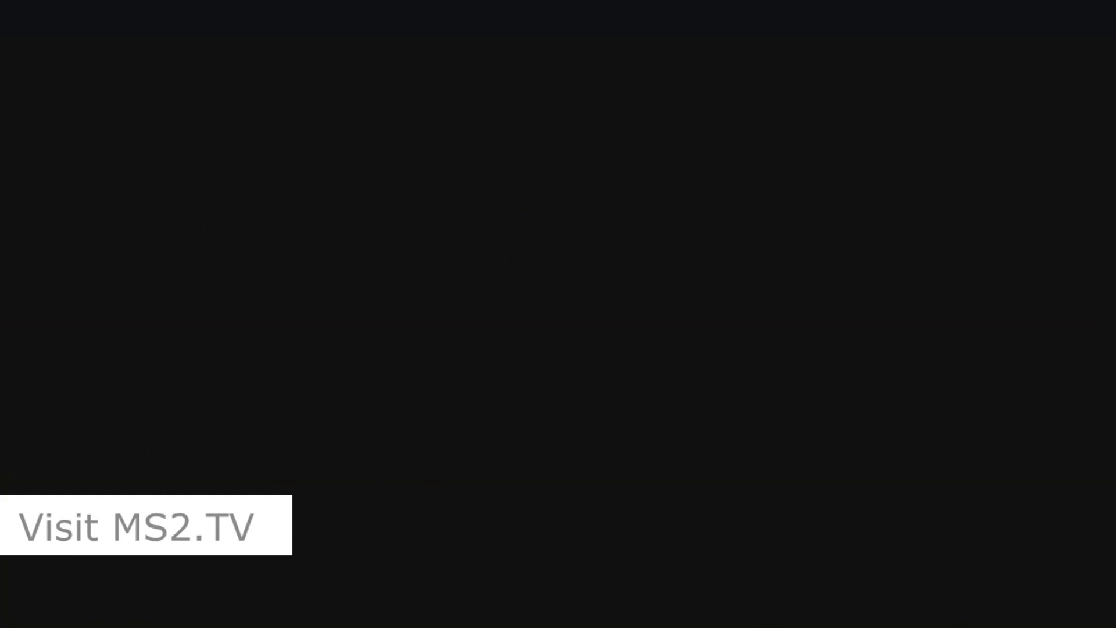